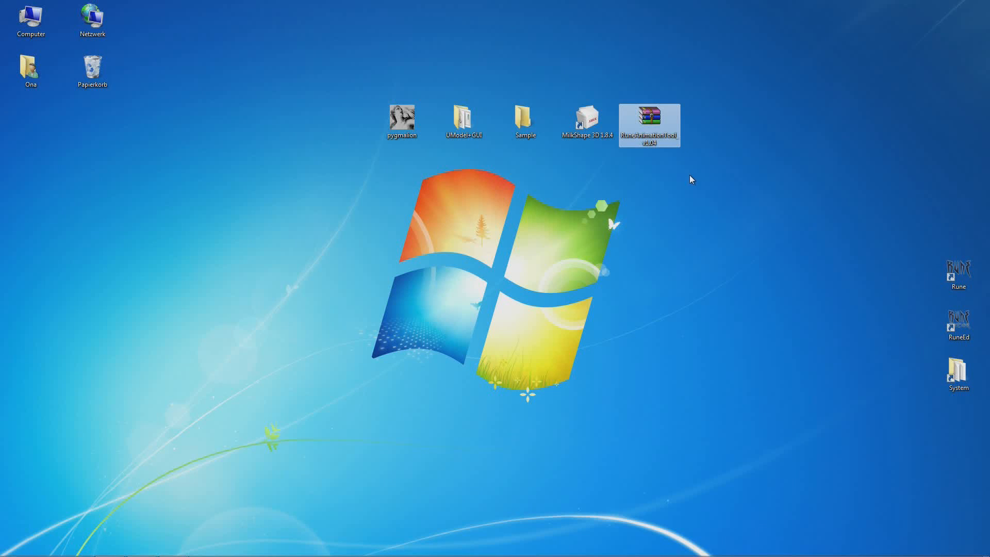
click(387, 124)
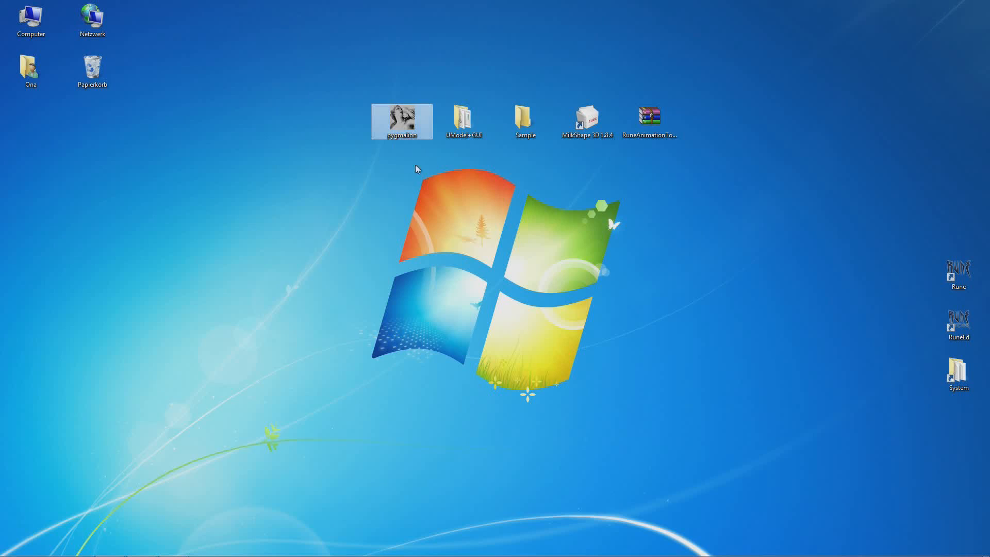
click(456, 136)
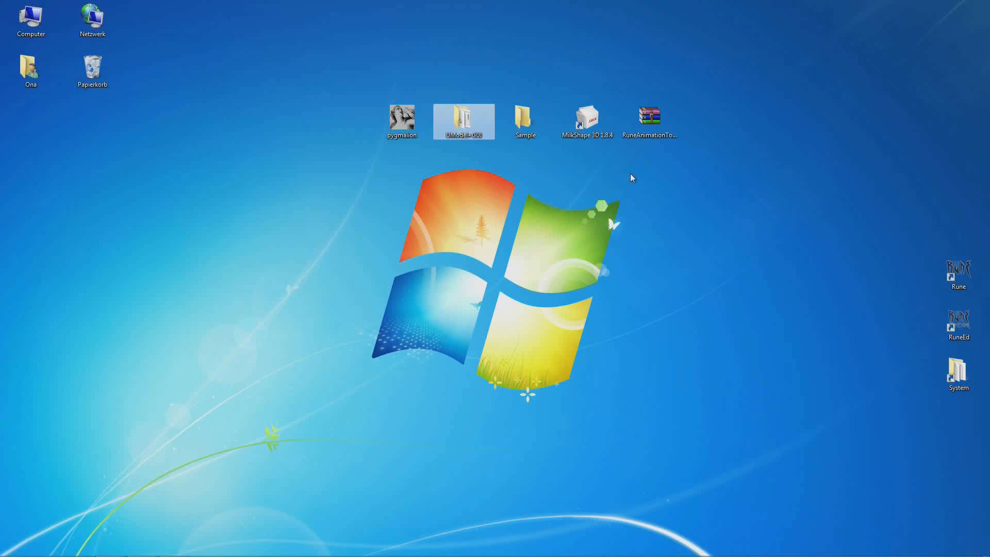
click(657, 123)
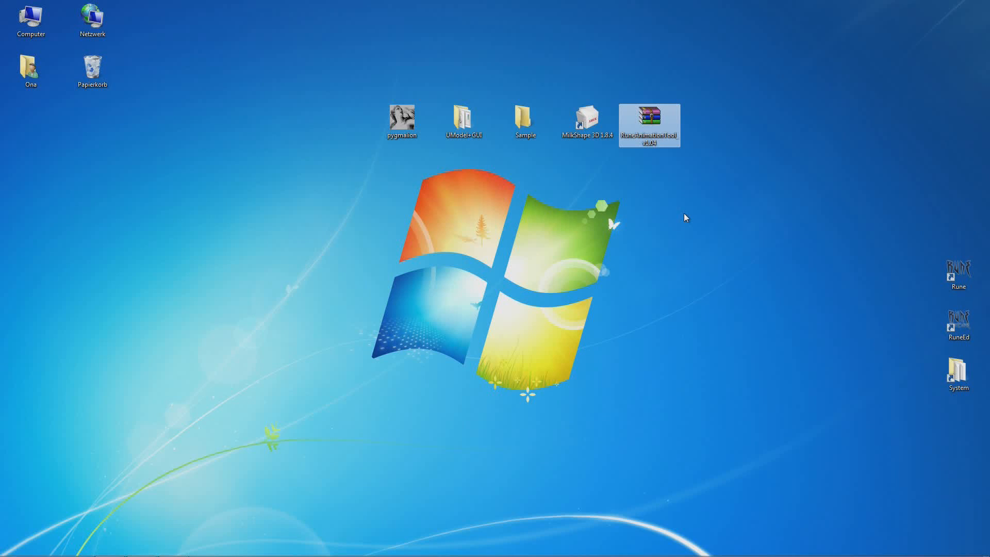
click(454, 124)
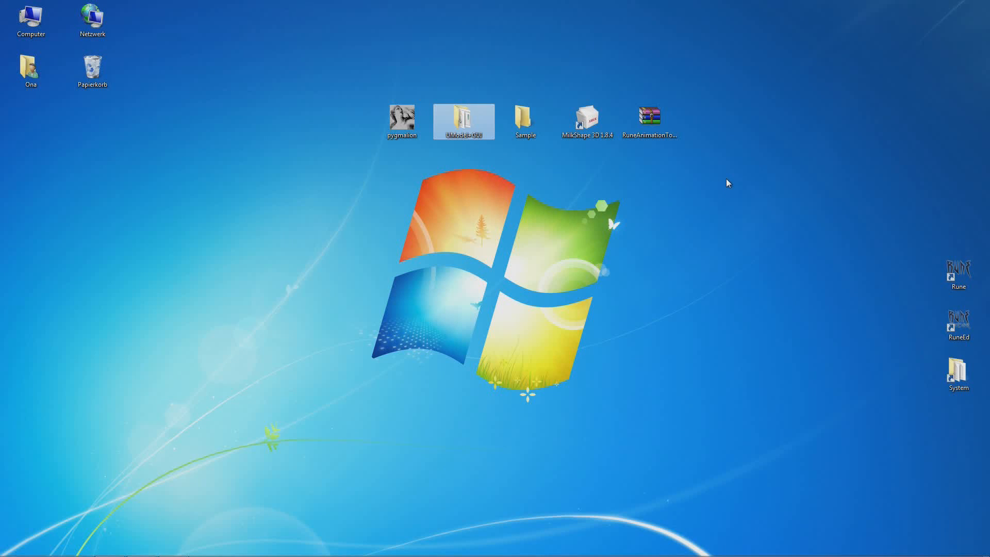
click(588, 121)
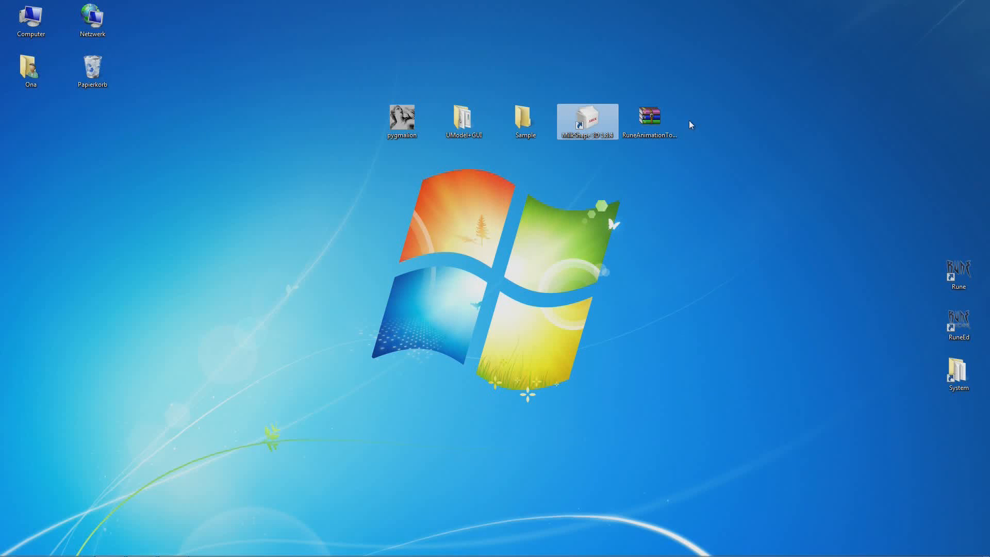
click(651, 126)
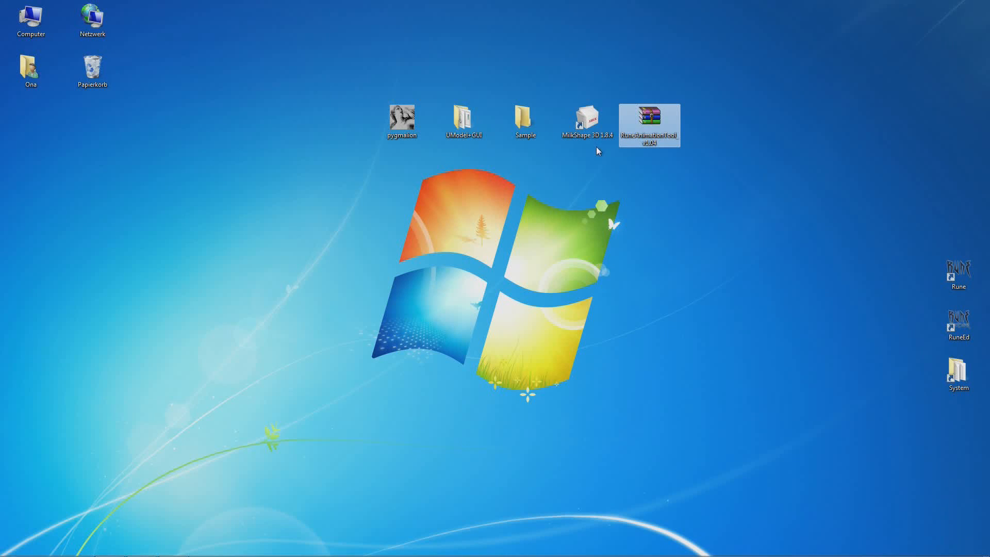
click(590, 126)
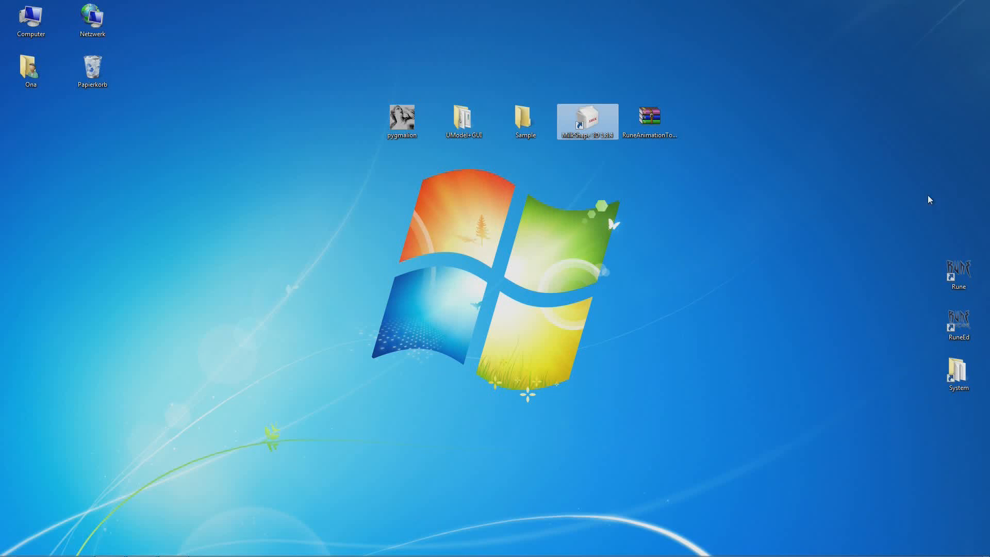
Bring up the Spielgruft website in the browser and open the Lost Skills page of the Onaga4Rune section
drag(989, 157, 557, 1)
scroll(576, 303, down, 3)
click(534, 341)
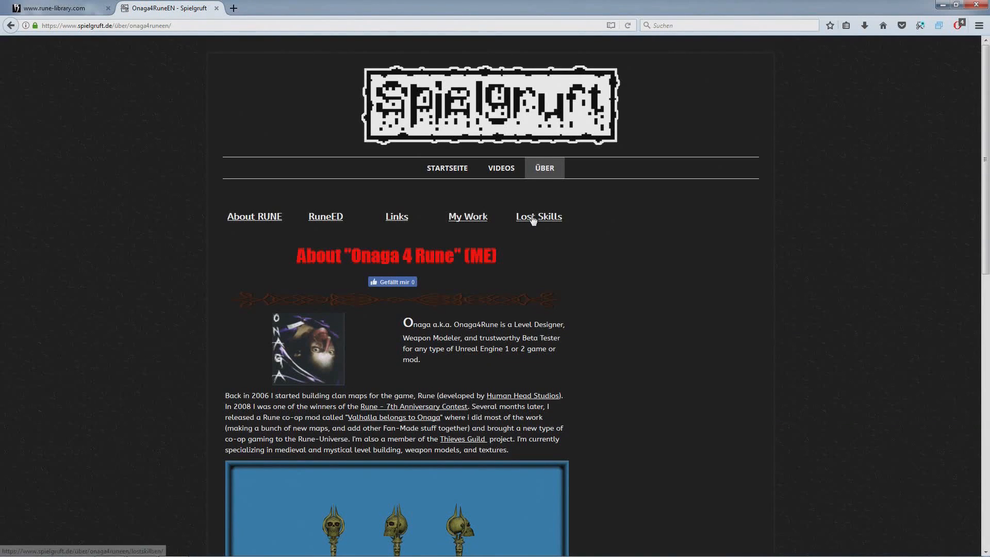
click(534, 219)
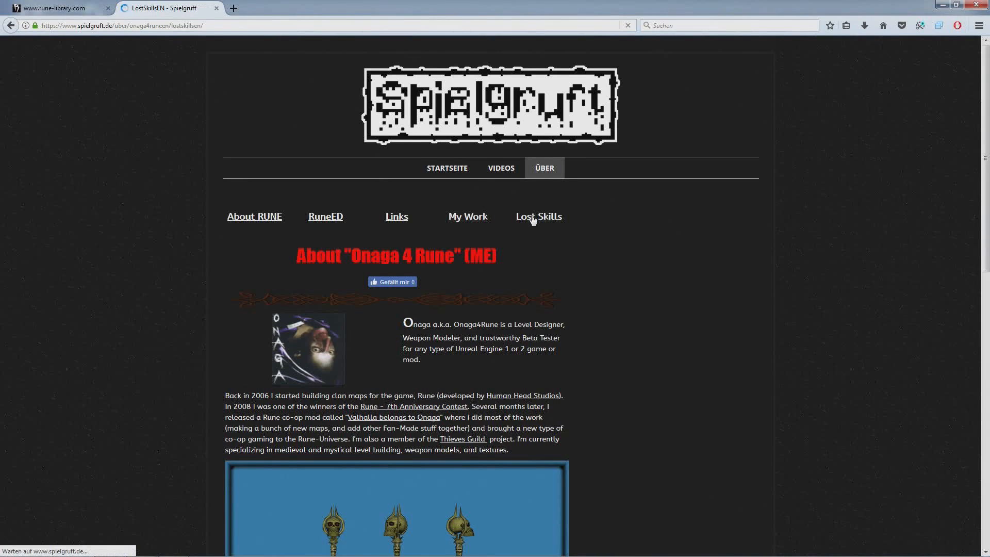
Review the modelling tool downloads on the Lost Skills page through the RAT and Umodel sections, including the Rune-Library source for RAT
scroll(607, 253, down, 5)
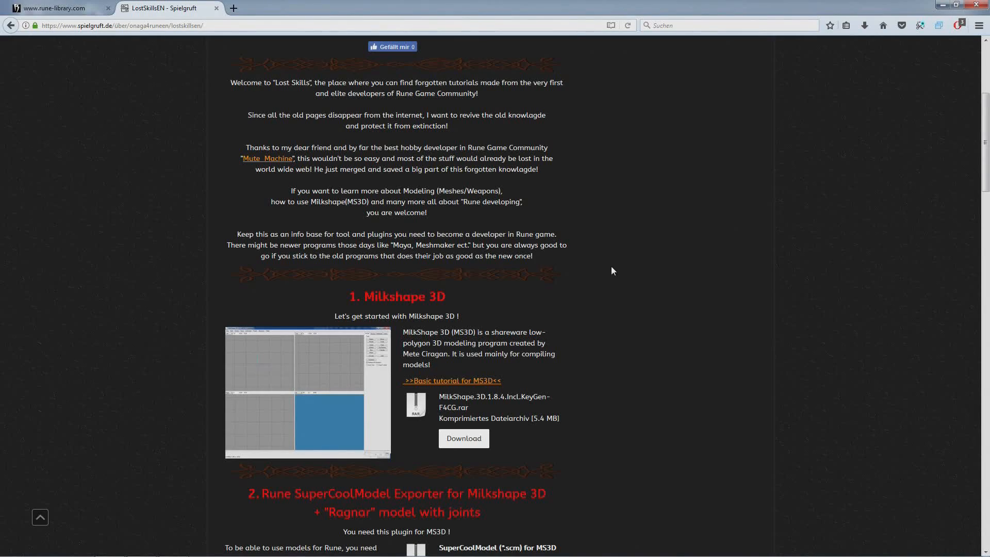
scroll(614, 270, down, 3)
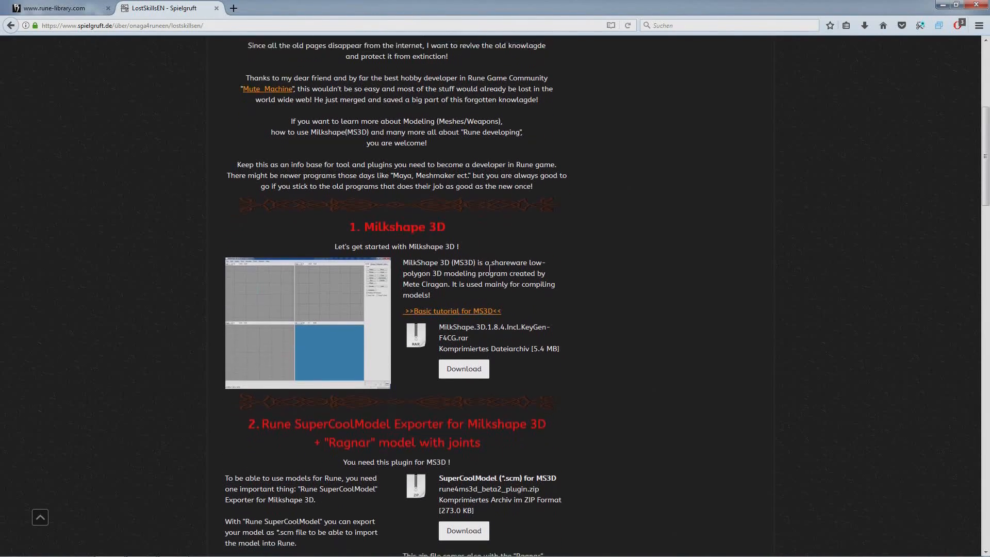
scroll(489, 284, down, 2)
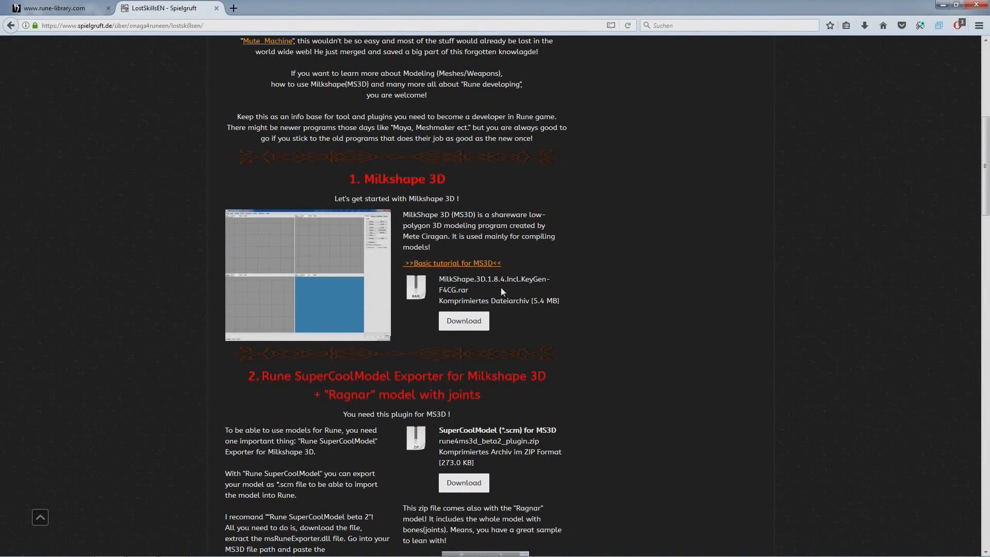
scroll(531, 291, down, 7)
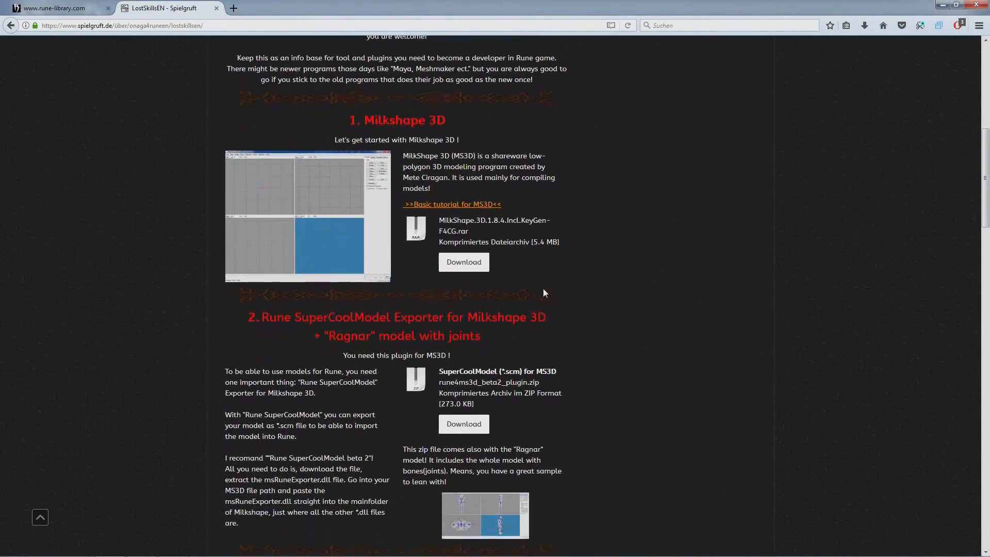
scroll(593, 279, down, 20)
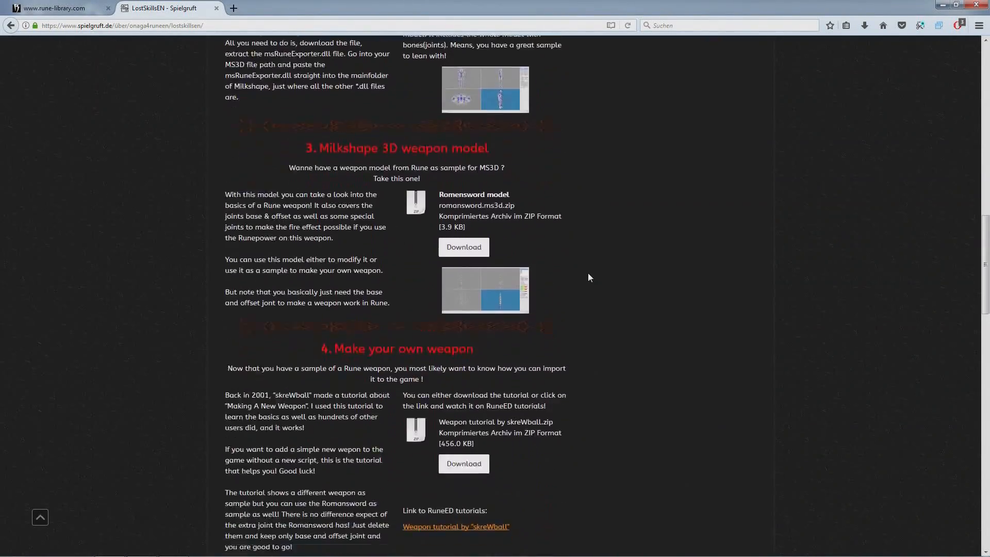
scroll(526, 274, down, 9)
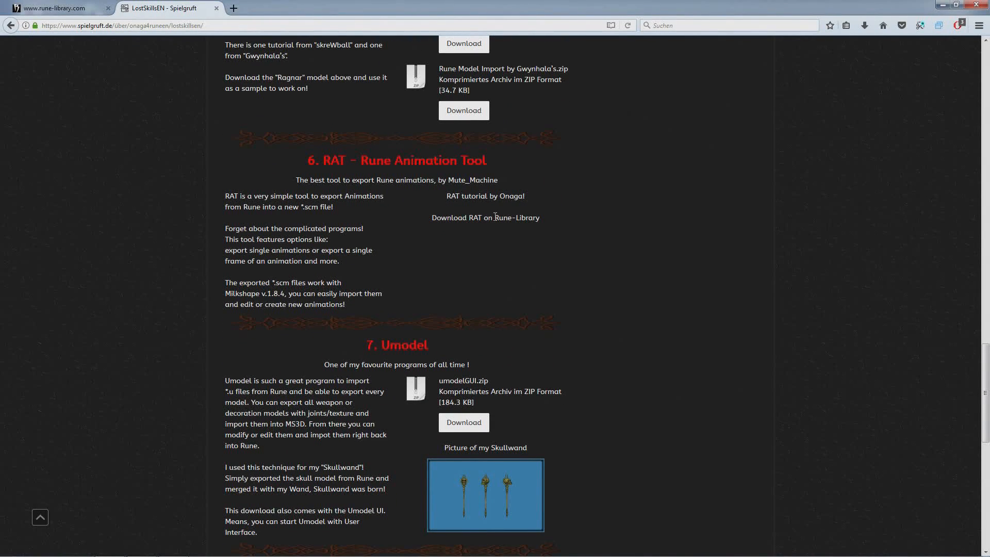
drag(496, 218, 549, 218)
click(460, 229)
click(54, 7)
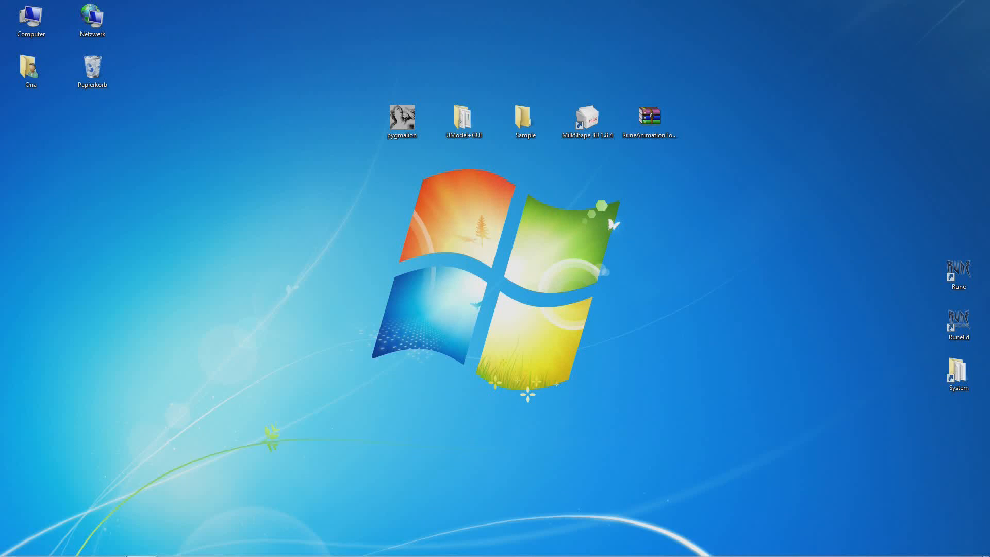
Place the rune4ms3d_beta2_plugin archive on the desktop and open it, dismissing the WinRAR licence reminder
drag(989, 238, 665, 224)
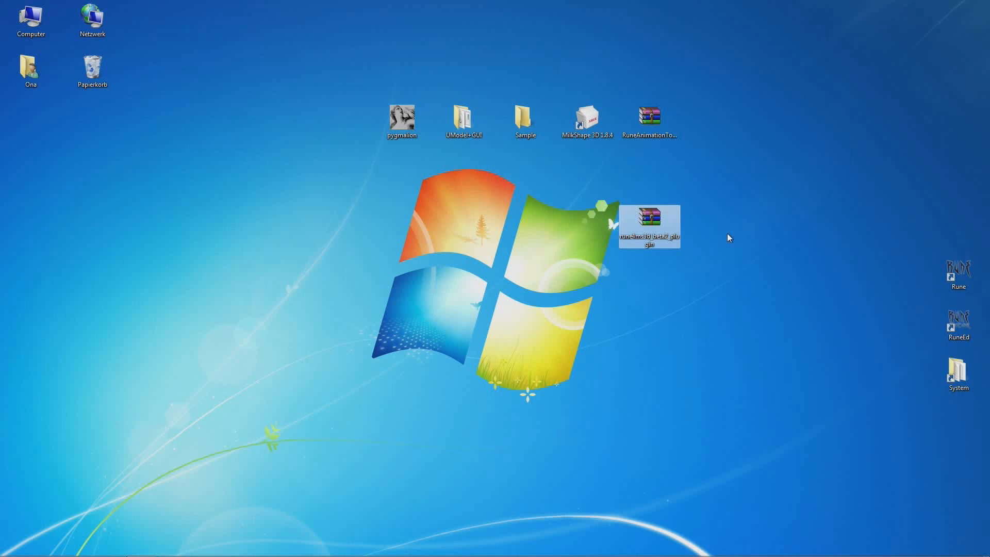
double_click(650, 231)
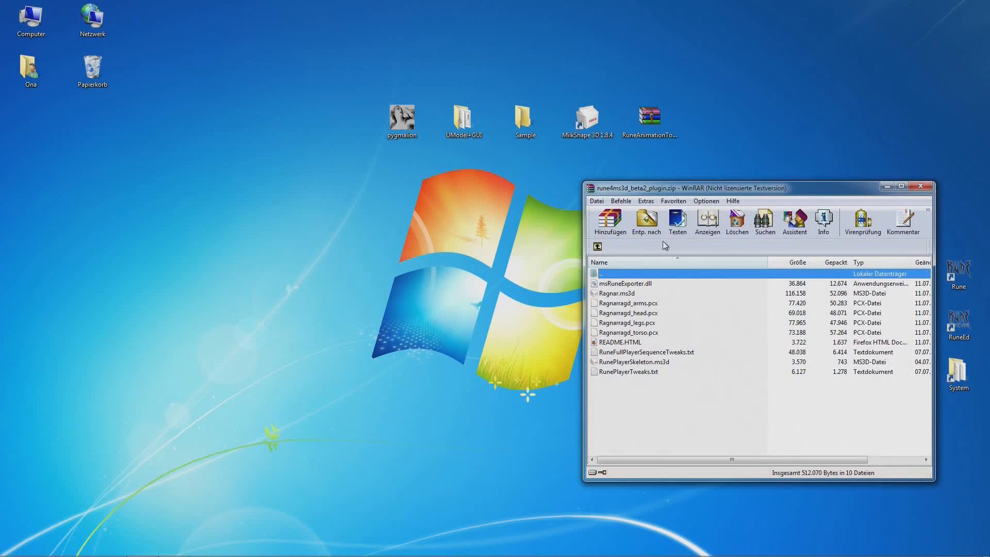
drag(704, 191, 648, 180)
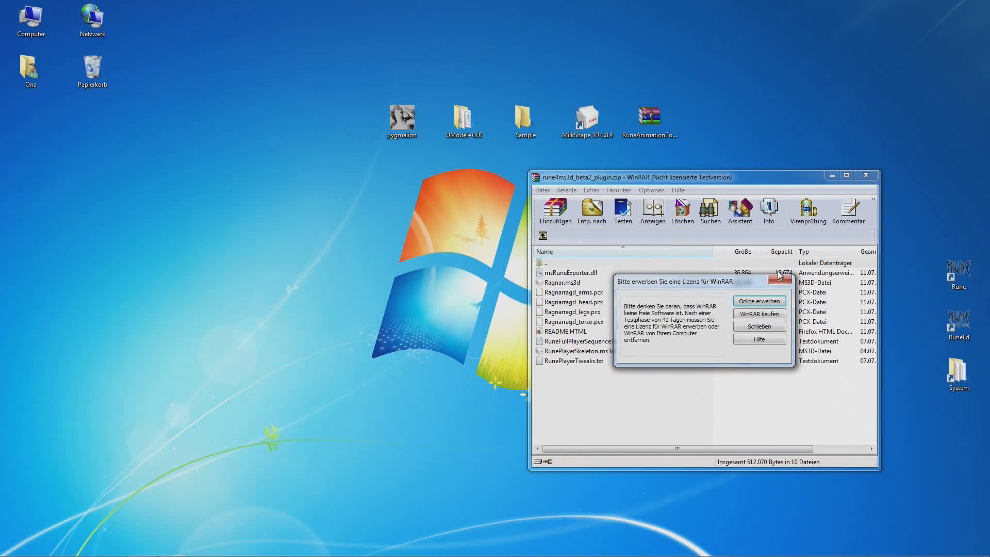
click(780, 278)
drag(620, 178, 706, 166)
Extract Ragnar.ms3d from the plugin archive into the Sample folder and close the archive
click(660, 272)
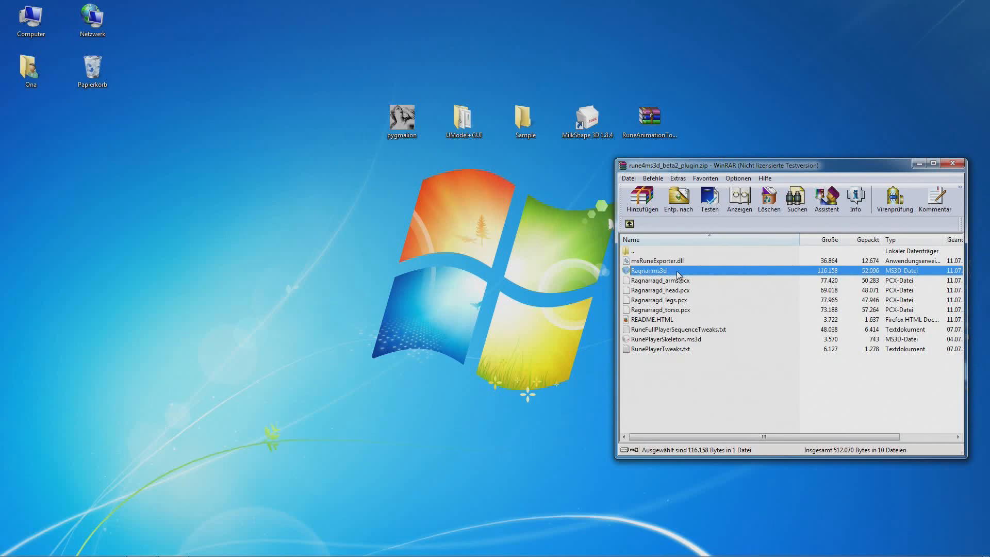
click(673, 281)
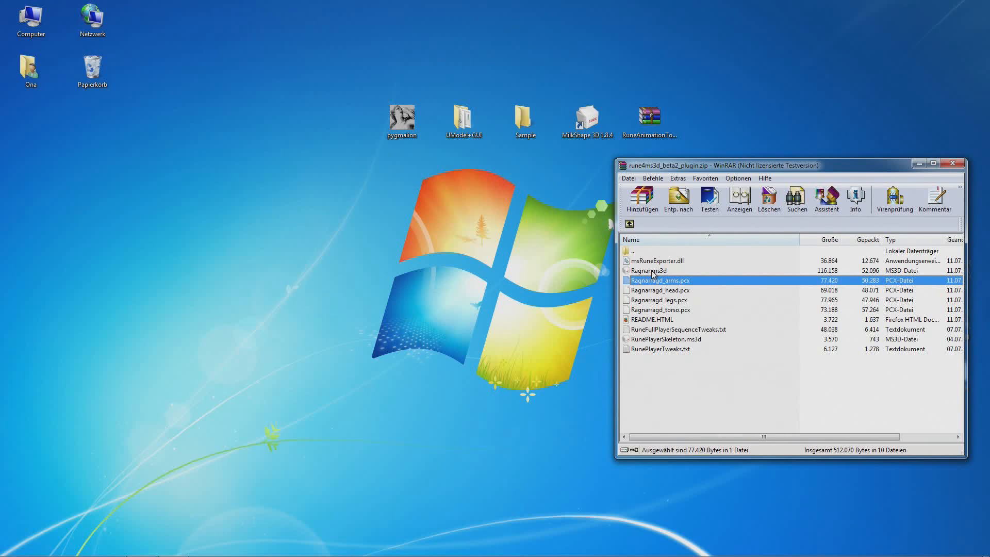
double_click(522, 121)
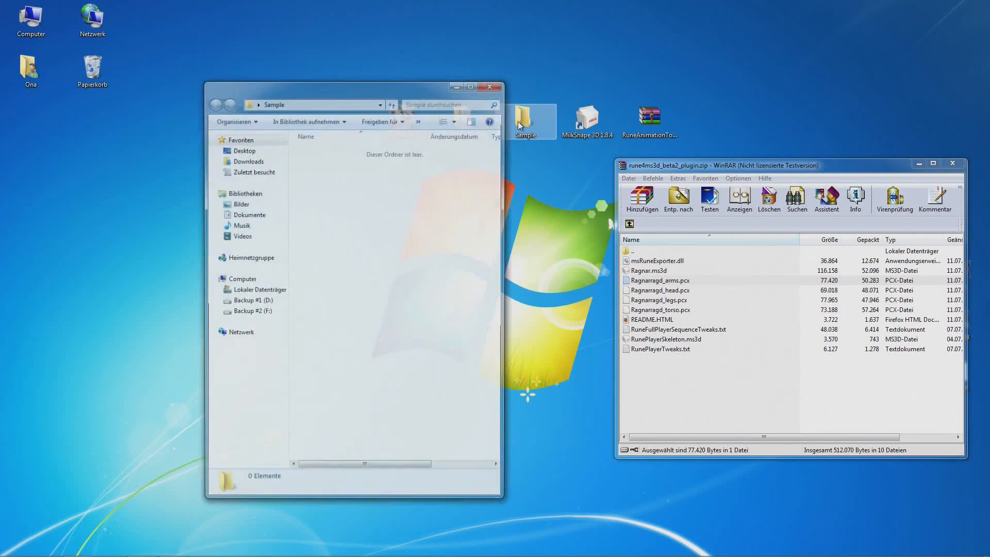
drag(408, 85, 466, 102)
drag(649, 270, 459, 258)
click(953, 163)
Extract RuneAnimationTool_v1.04.exe from its desktop archive into the Sample folder and close the archive
click(649, 127)
double_click(649, 124)
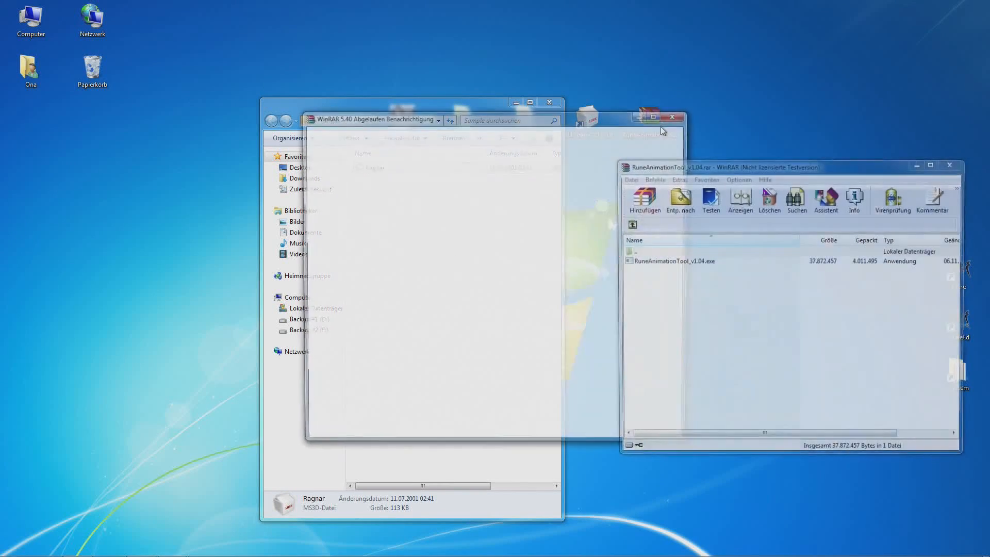
click(675, 114)
drag(671, 260, 468, 248)
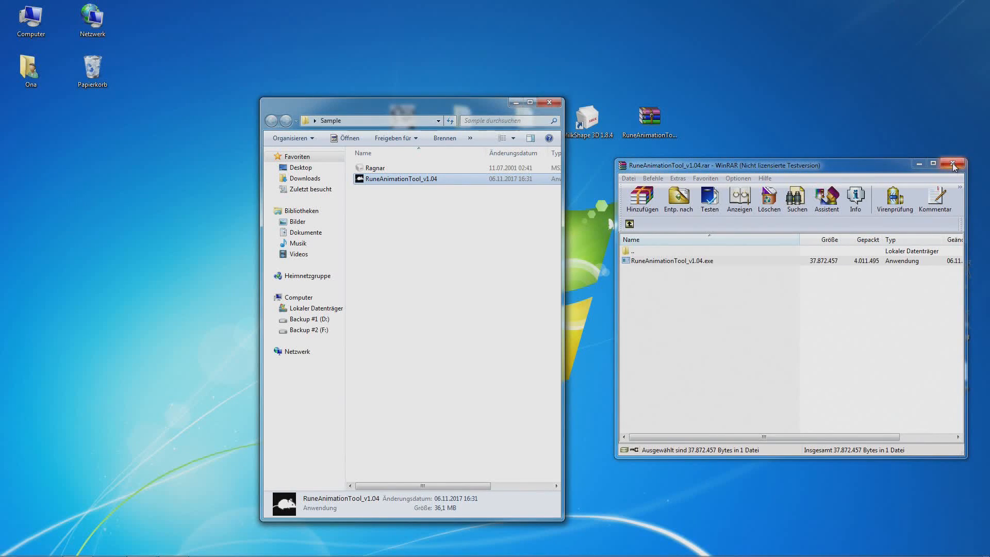
click(953, 163)
Open the UModel+GUI folder and arrange its window side by side with the Sample folder
drag(463, 107, 703, 115)
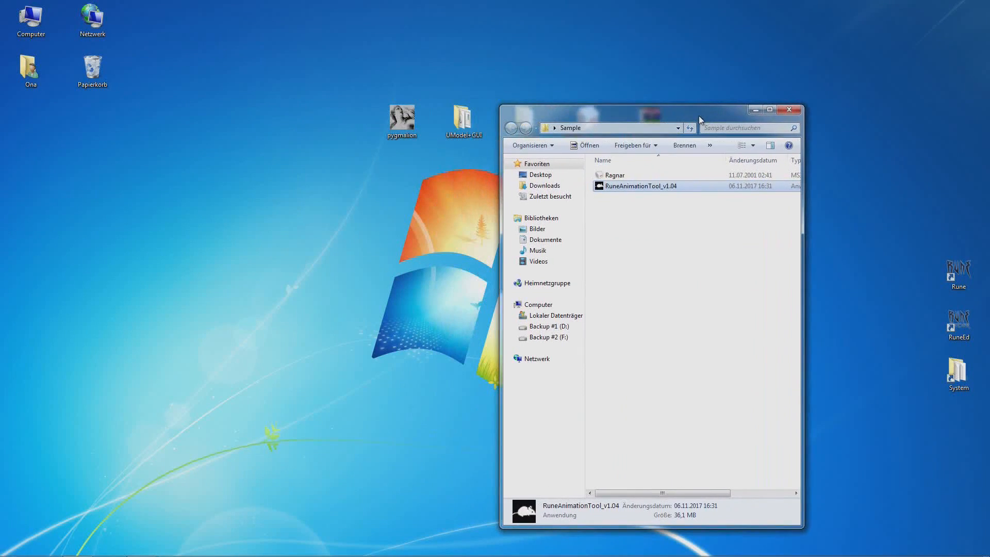
click(466, 124)
double_click(466, 124)
drag(634, 111, 291, 106)
Open the Meshes folder of the Rune Gold Edition installation, starting from the game's System folder
double_click(958, 372)
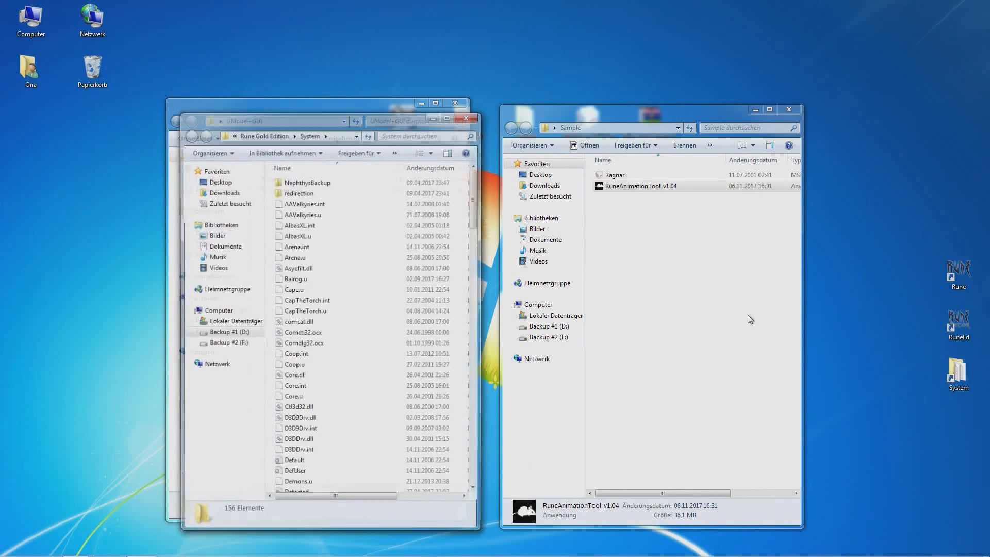
drag(363, 122, 758, 102)
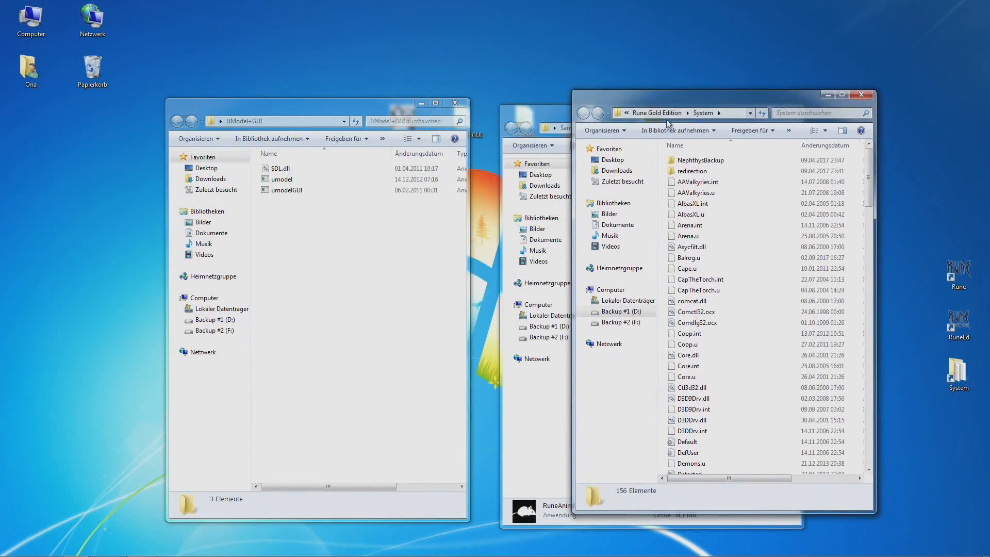
click(654, 114)
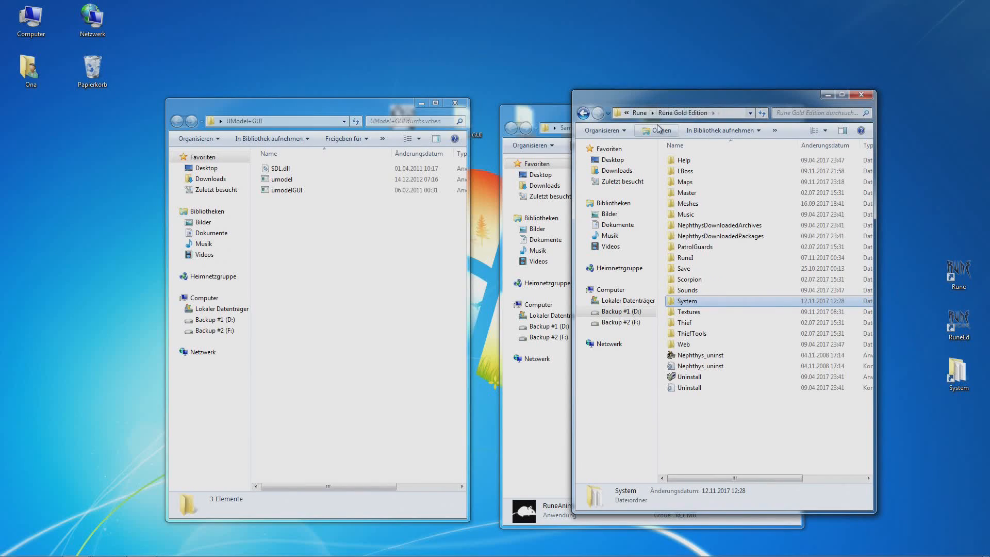
double_click(692, 206)
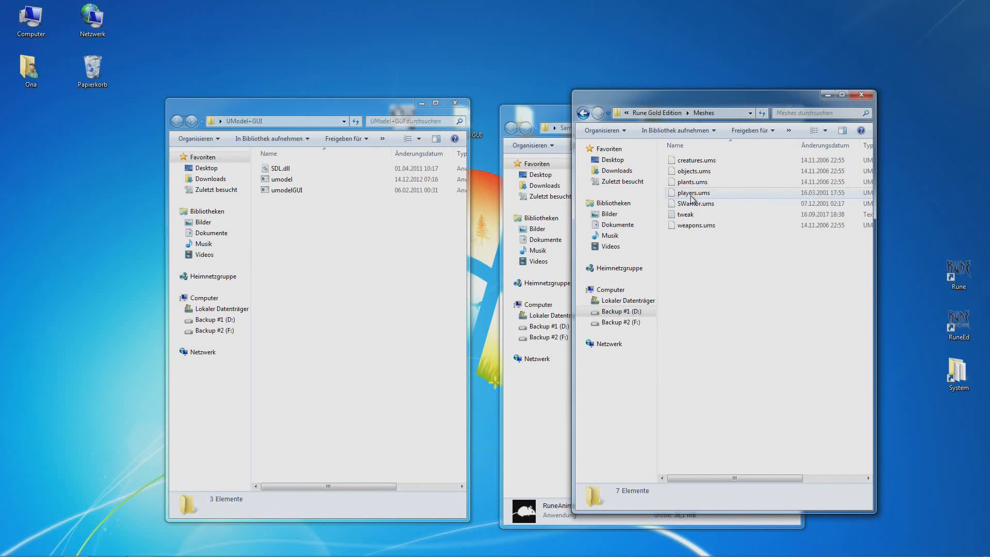
Copy players.ums from the Meshes folder into the UModel+GUI folder and close the Meshes window
click(692, 195)
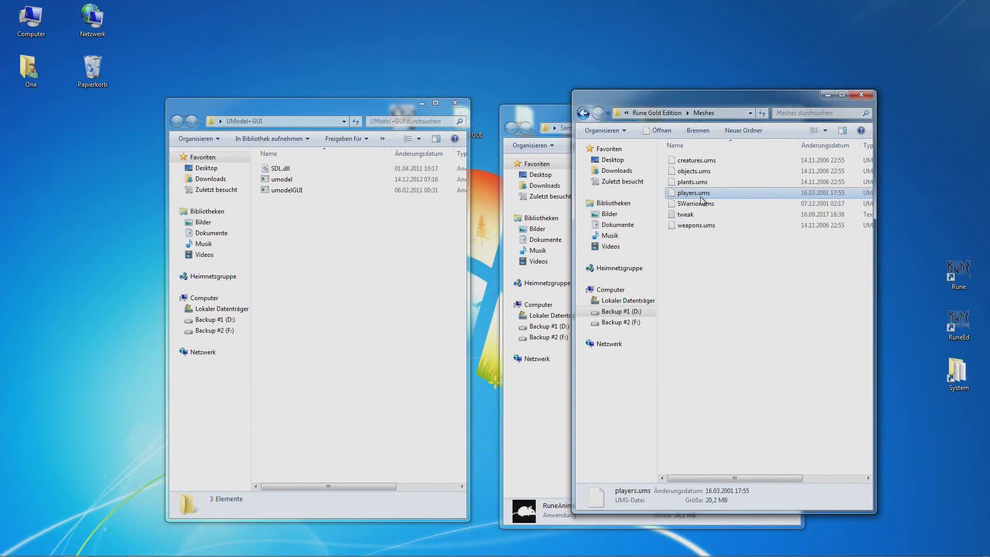
click(357, 251)
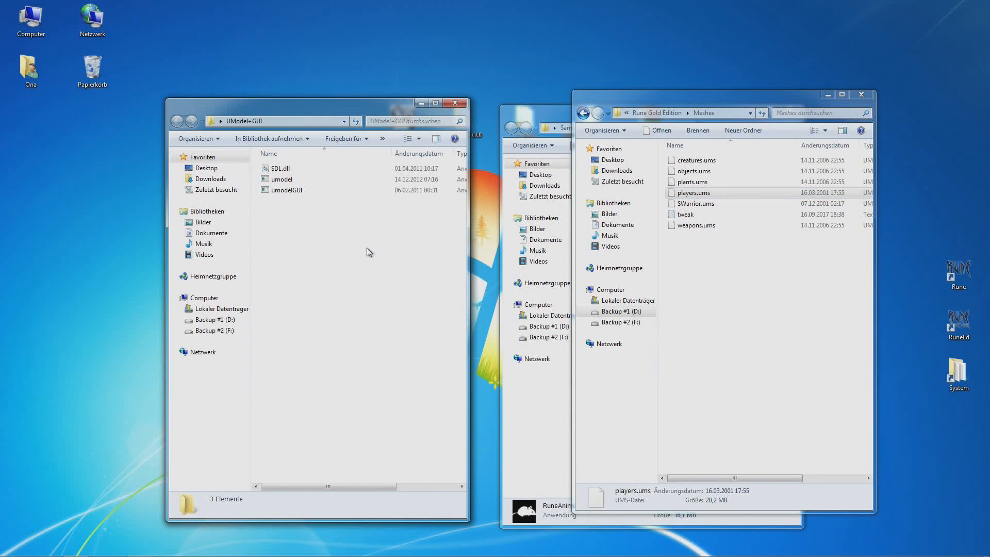
key(ctrl+v)
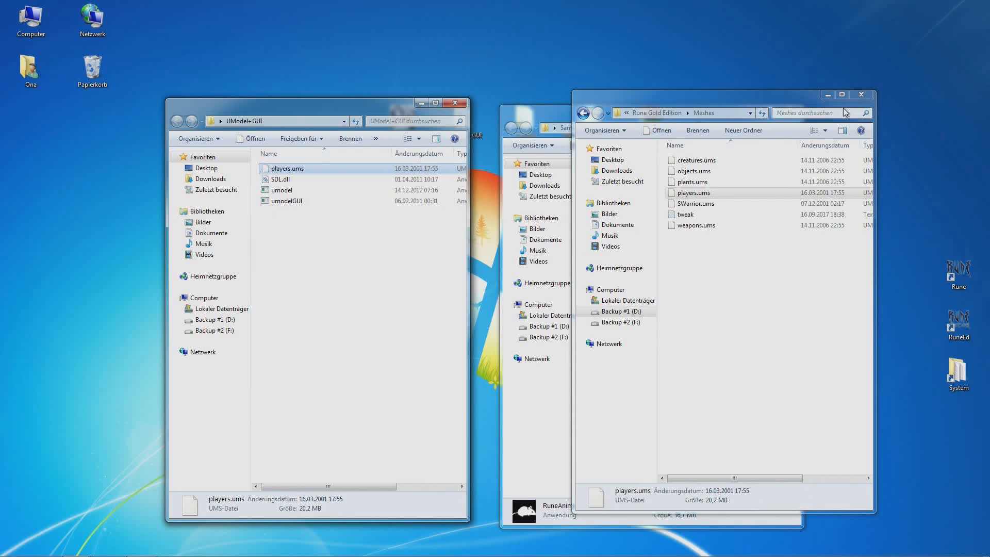
click(861, 94)
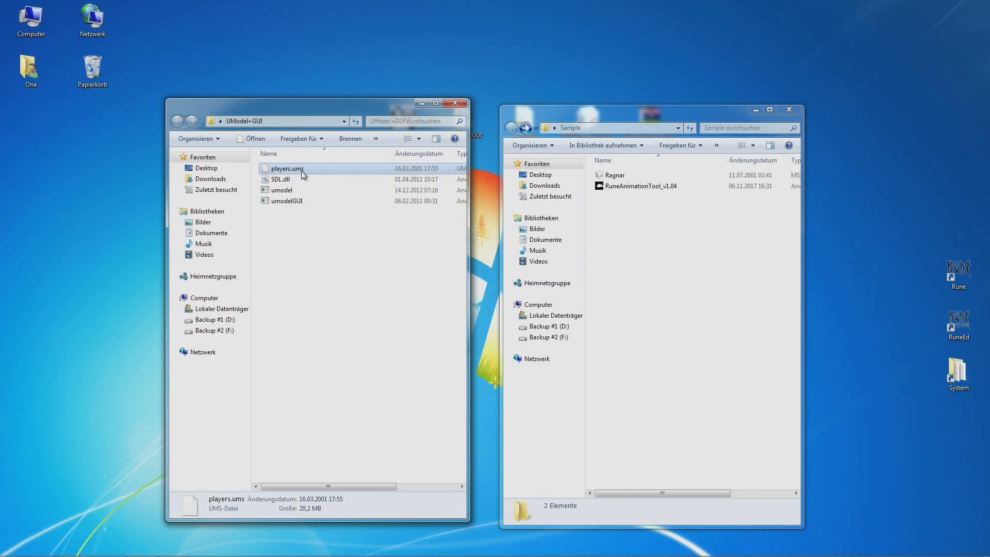
Load players.ums in umodel and enlarge the UE Viewer window to full screen to inspect the Ragnarragsno_torso texture
drag(298, 173, 284, 192)
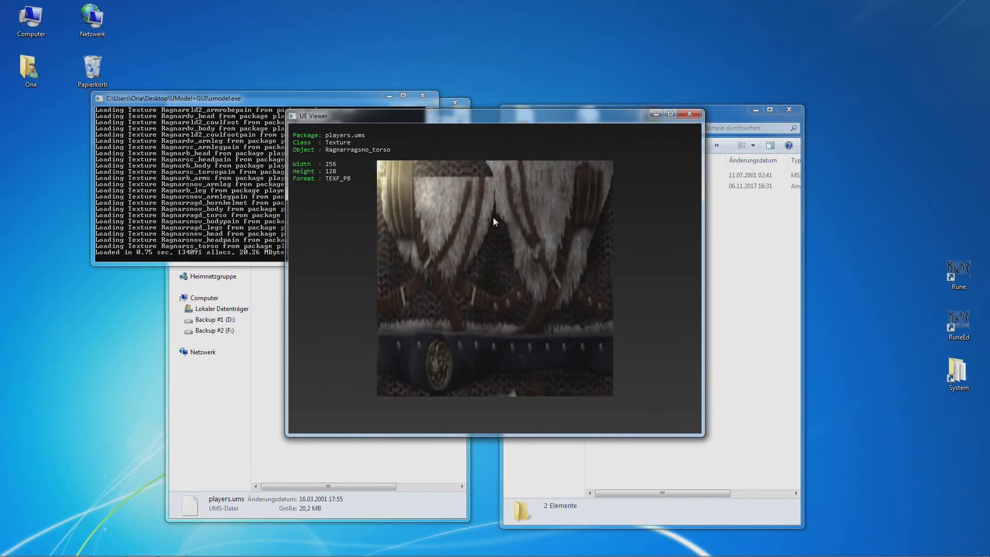
drag(490, 124, 475, 1)
drag(486, 219, 543, 203)
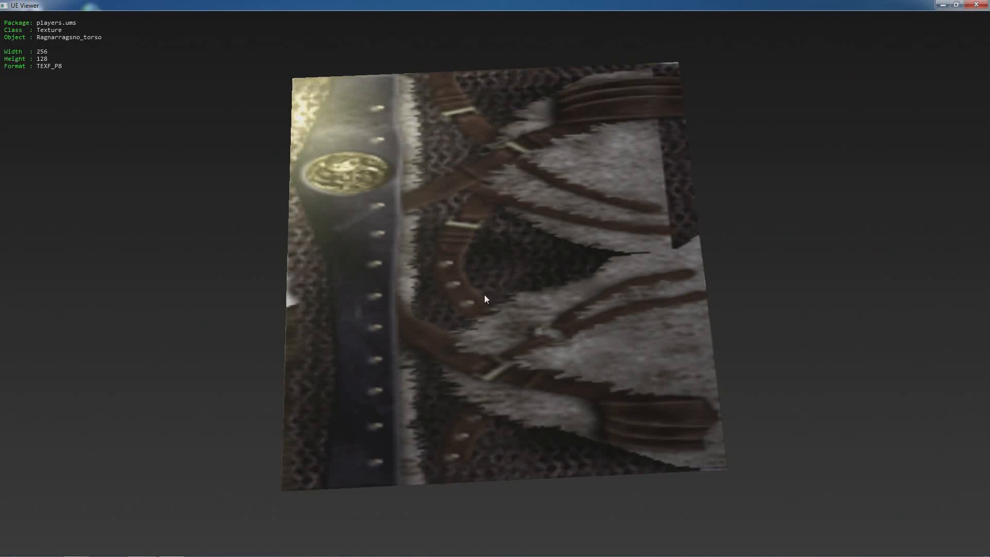
drag(485, 296, 505, 344)
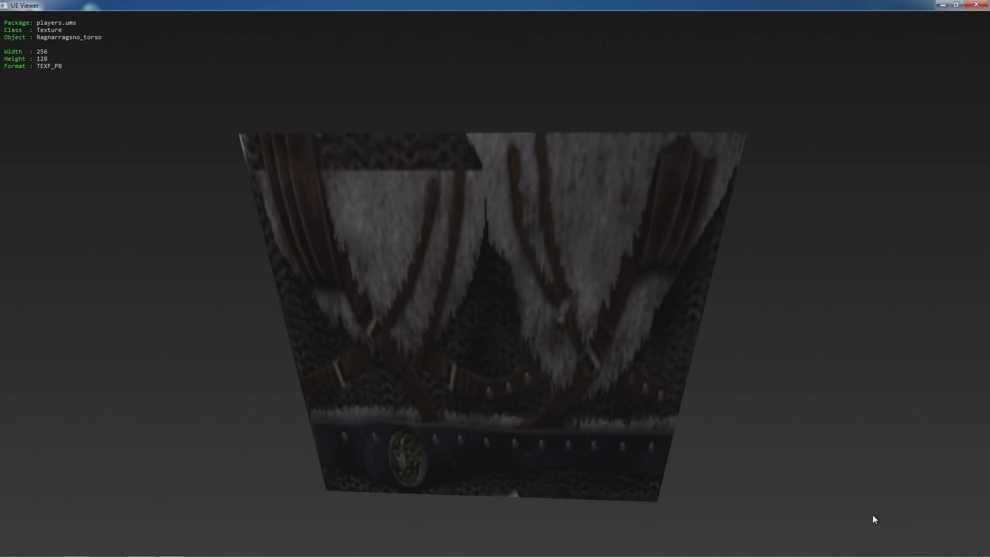
mouse_move(881, 556)
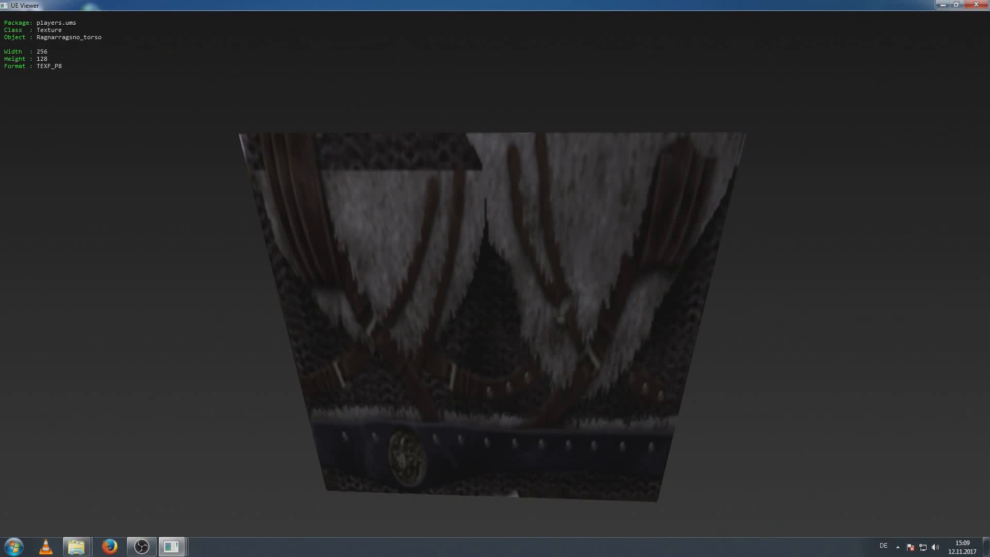
click(884, 547)
click(892, 515)
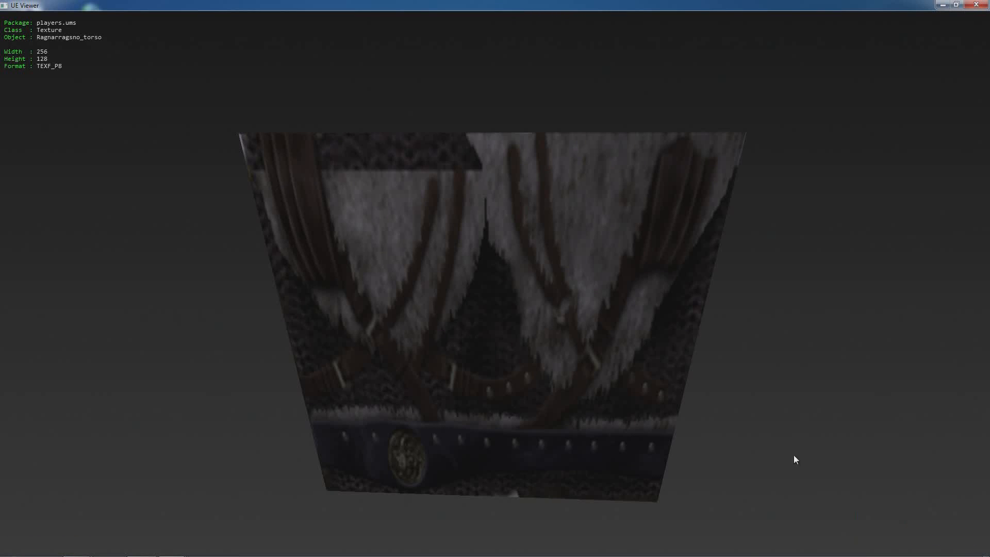
drag(520, 305, 507, 215)
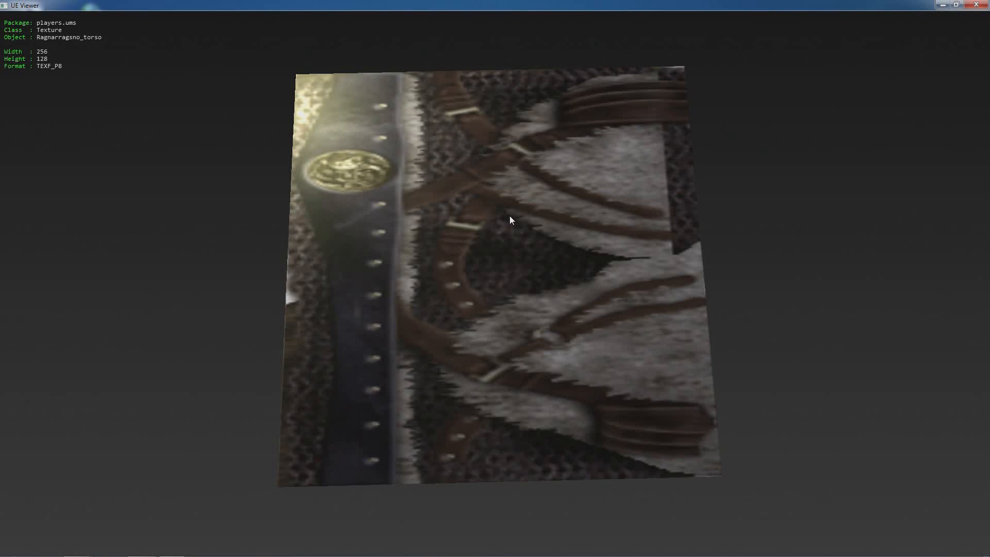
Browse the objects in players.ums to the Ragnar_20 skeletal mesh and display the keyboard help
key(Page_Down)
key(Page_Down)
key(Page_Down)
key(Page_Down)
key(Page_Down)
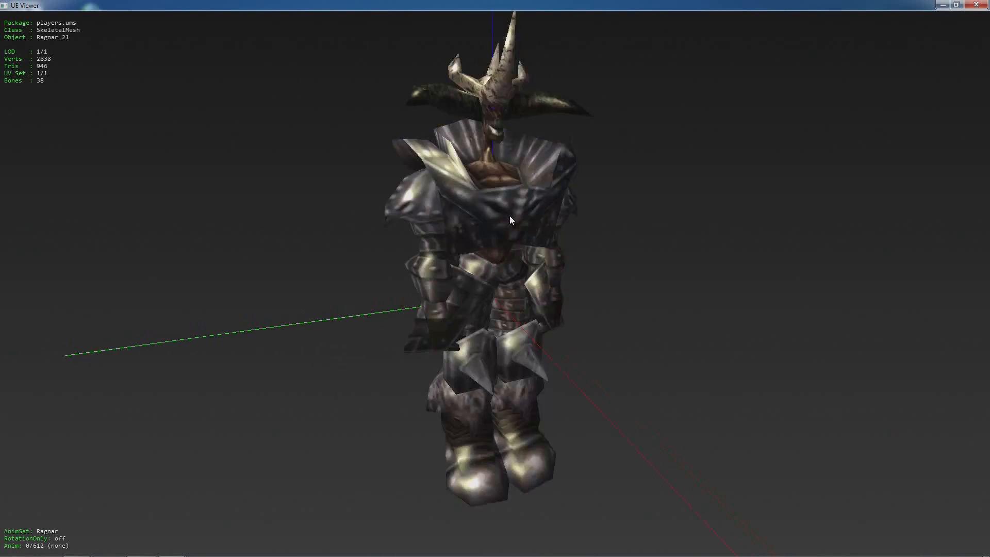
key(Page_Up)
key(Page_Down)
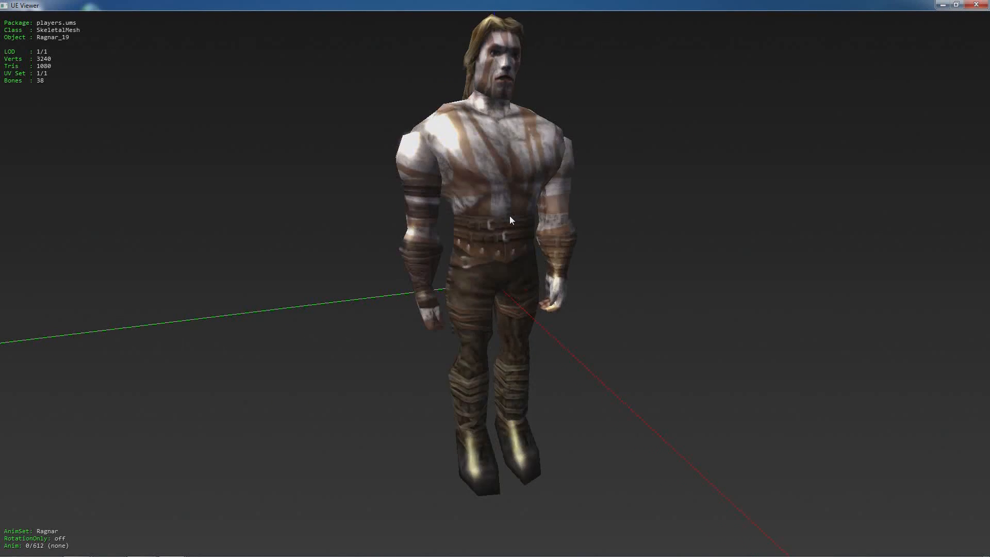
key(Page_Up)
key(h)
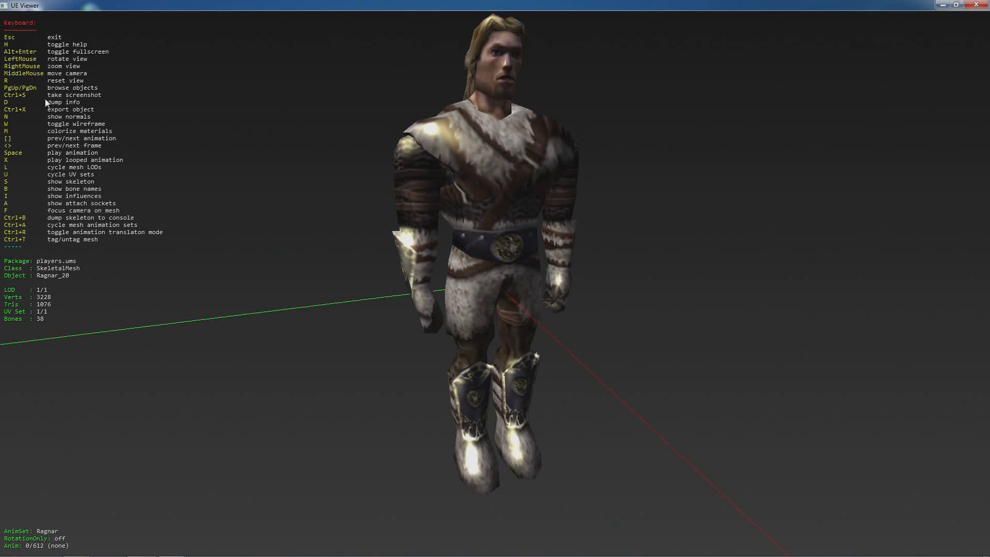
Examine the Ragnar_20 mesh from the front and step through its animations from baseframe to pullupTest
mouse_move(162, 165)
mouse_down()
mouse_move(114, 169)
mouse_move(174, 172)
mouse_move(170, 153)
mouse_up()
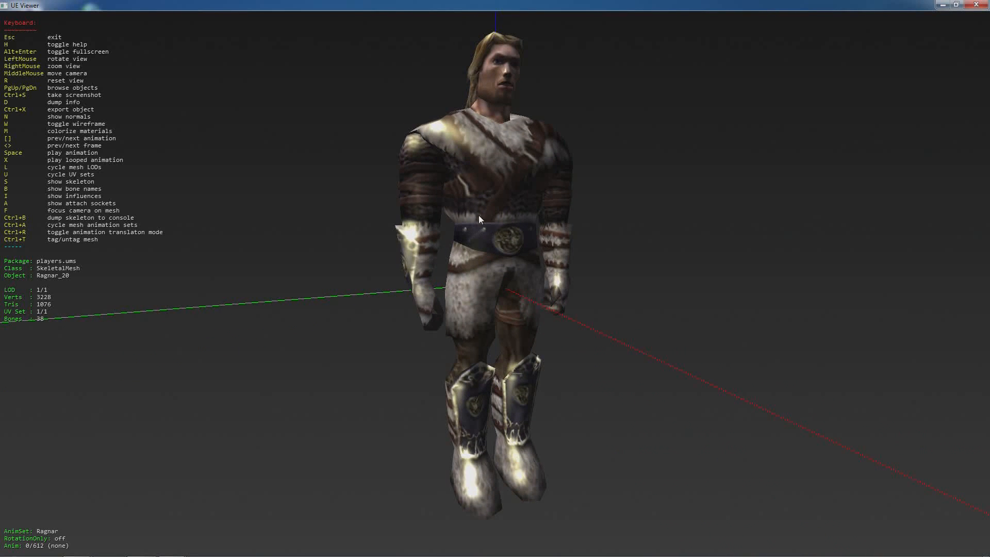
drag(490, 251, 189, 391)
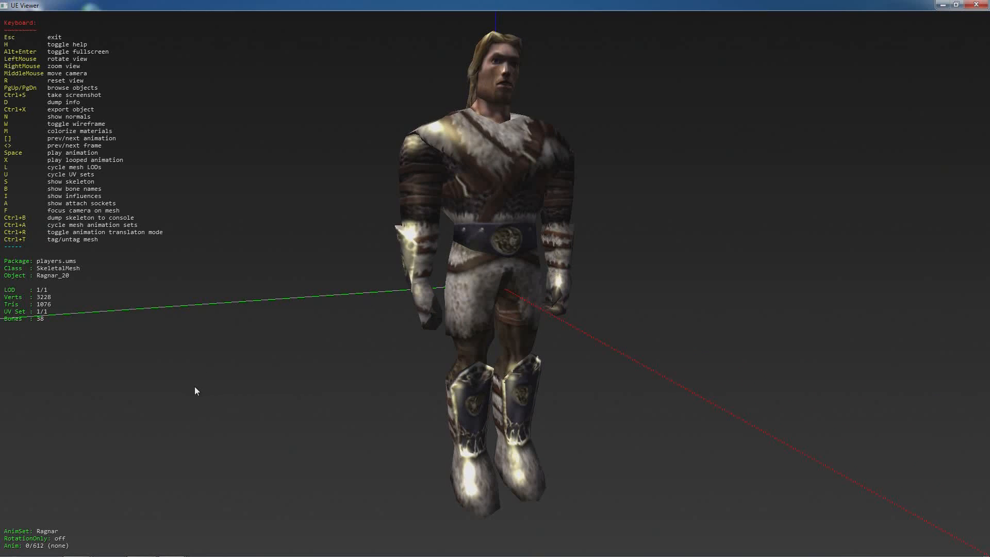
drag(292, 335, 335, 333)
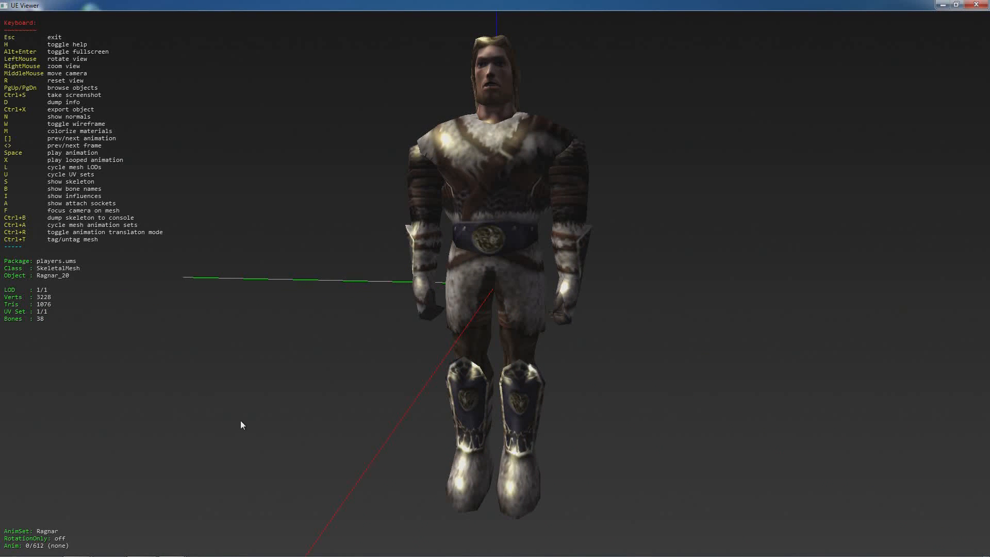
key(bracketright)
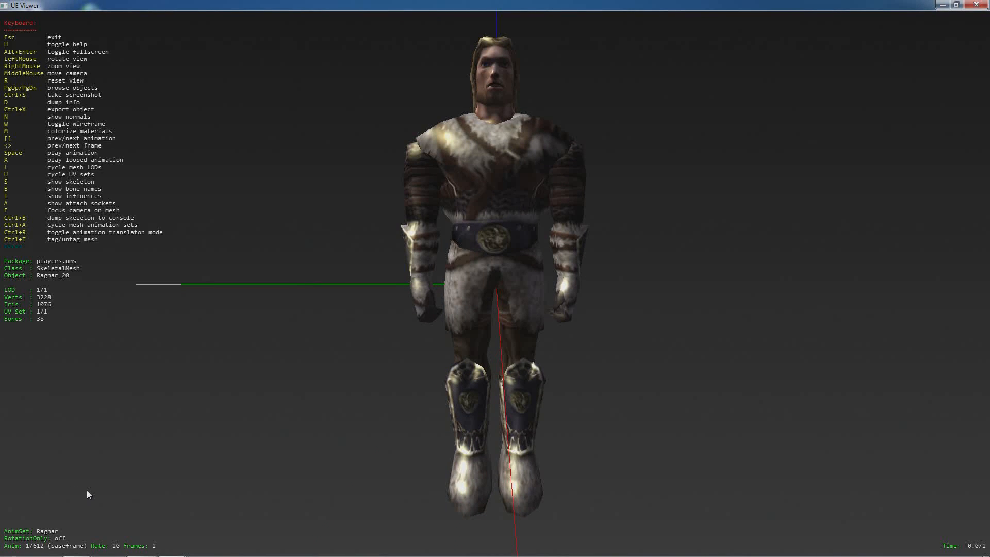
key(bracketright)
key(bracketright)
key(bracketright)
key(bracketright)
key(bracketright)
key(bracketright)
key(bracketright)
key(bracketright)
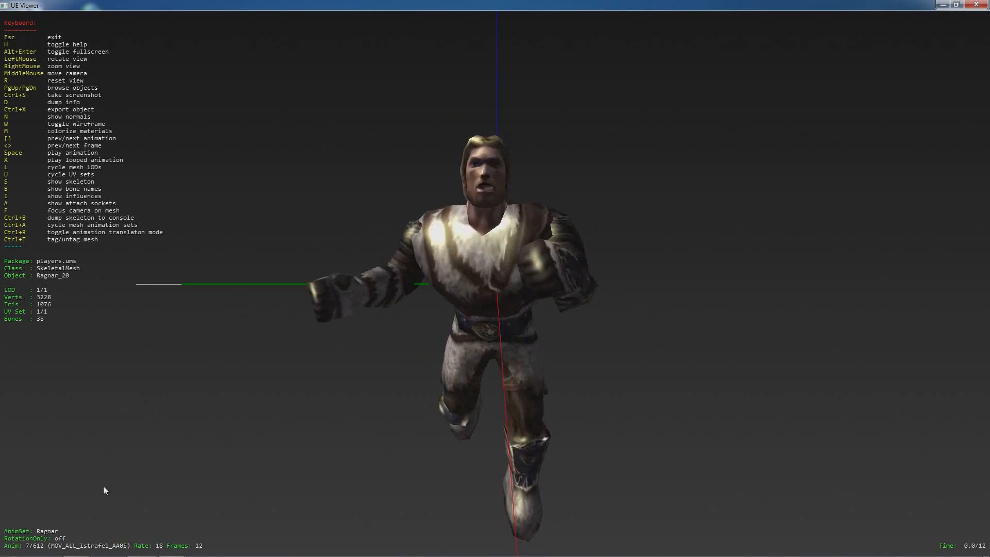
key(bracketright)
key(bracketright)
key(bracketright)
key(bracketright)
key(bracketright)
key(bracketright)
key(bracketright)
key(bracketright)
key(bracketright)
key(bracketright)
key(bracketright)
key(bracketright)
key(bracketright)
key(bracketright)
key(bracketright)
key(bracketright)
key(bracketright)
key(bracketright)
key(bracketright)
key(bracketright)
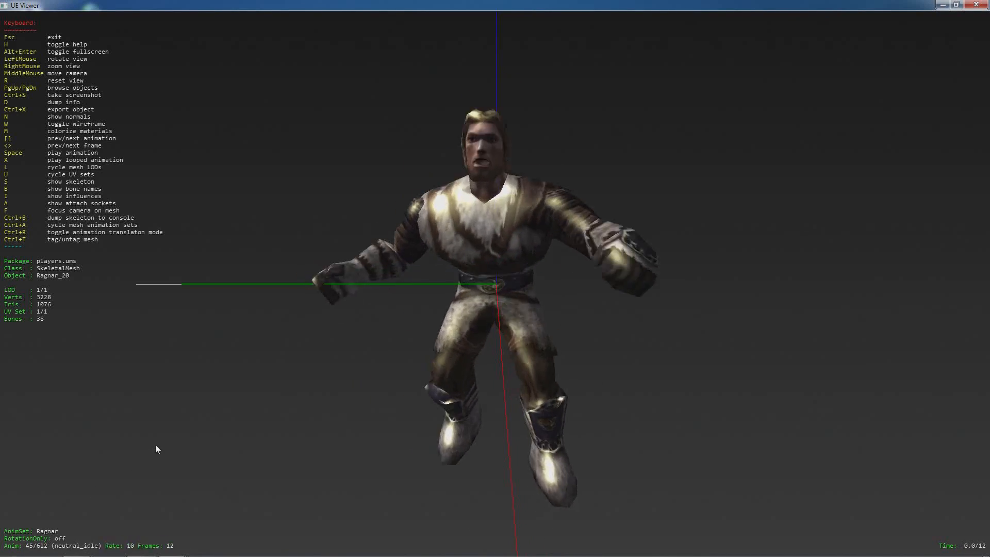
key(bracketright)
key(bracketright)
key(bracketright)
key(bracketright)
key(bracketright)
key(bracketright)
key(bracketright)
key(bracketright)
key(bracketright)
key(bracketright)
key(bracketright)
key(bracketright)
key(bracketright)
key(bracketright)
key(bracketright)
key(bracketright)
key(bracketright)
key(bracketright)
key(bracketright)
key(bracketright)
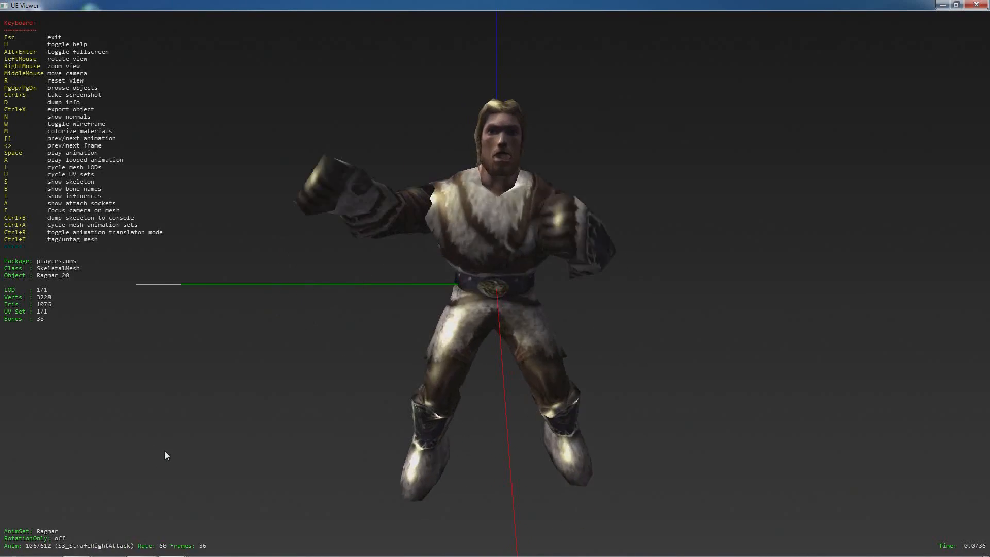
key(bracketright)
key(bracketright)
key(bracketright)
key(bracketright)
key(bracketright)
key(bracketright)
key(bracketright)
key(bracketright)
key(bracketright)
key(bracketright)
key(bracketright)
key(bracketright)
key(bracketright)
key(bracketright)
key(bracketright)
key(bracketright)
key(bracketright)
key(bracketright)
key(bracketright)
key(bracketright)
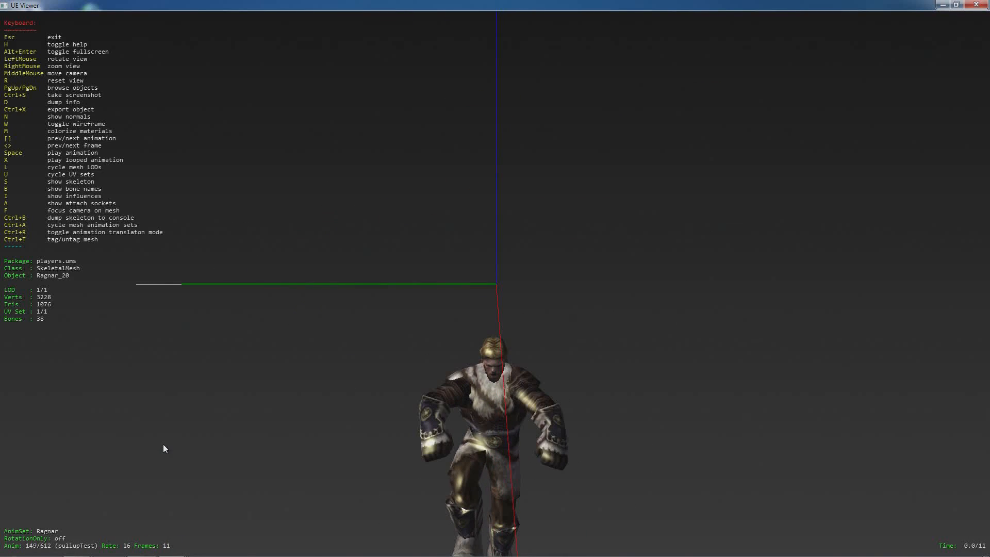
Play the intropullupATest, S3_attackA and S3_attackC animations on the Ragnar_20 mesh
key(space)
drag(267, 345, 317, 345)
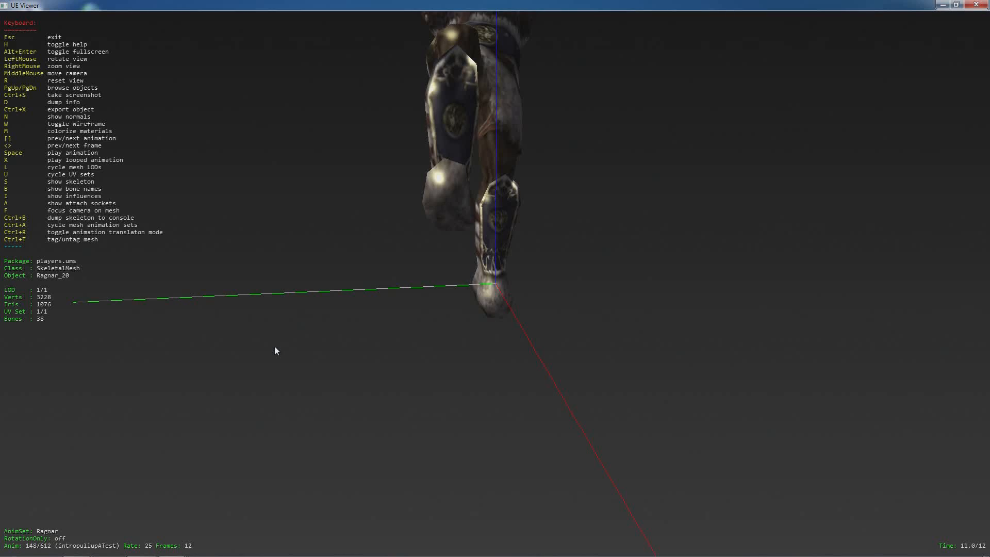
key(bracketright)
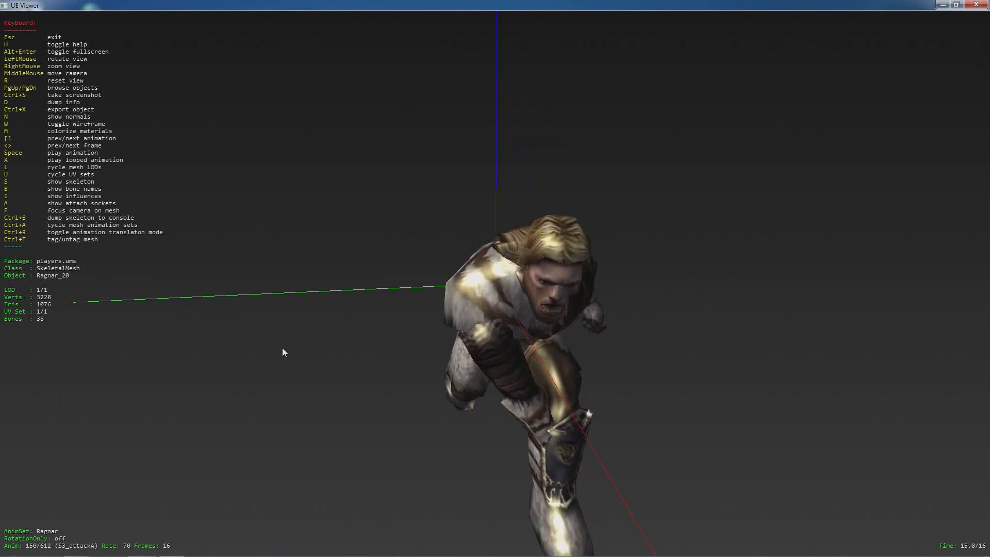
key(bracketright)
drag(283, 349, 292, 354)
key(bracketright)
key(bracketright)
key(space)
mouse_move(303, 351)
mouse_down()
mouse_move(292, 350)
mouse_move(322, 346)
mouse_up()
key(bracketright)
key(bracketright)
key(bracketright)
key(bracketright)
key(bracketright)
key(bracketright)
key(bracketright)
key(bracketright)
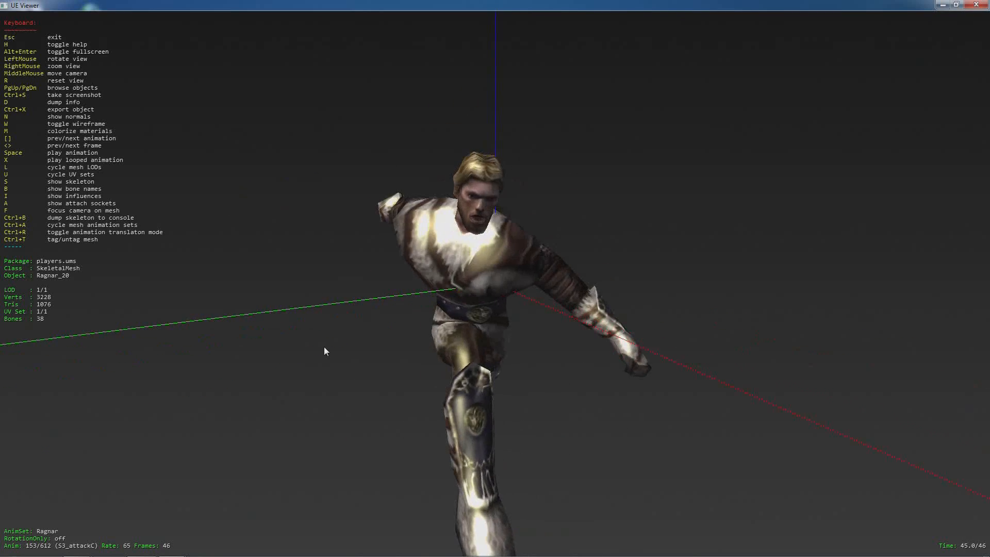
Advance through the attack animations to H2_idle, play it and examine the motion from several angles
key(bracketright)
key(bracketright)
key(bracketright)
key(bracketright)
key(bracketright)
key(bracketright)
key(bracketright)
key(bracketright)
key(bracketright)
key(bracketright)
key(bracketright)
key(bracketright)
key(bracketright)
key(bracketright)
key(bracketright)
key(bracketright)
key(bracketright)
key(bracketright)
key(bracketright)
key(bracketright)
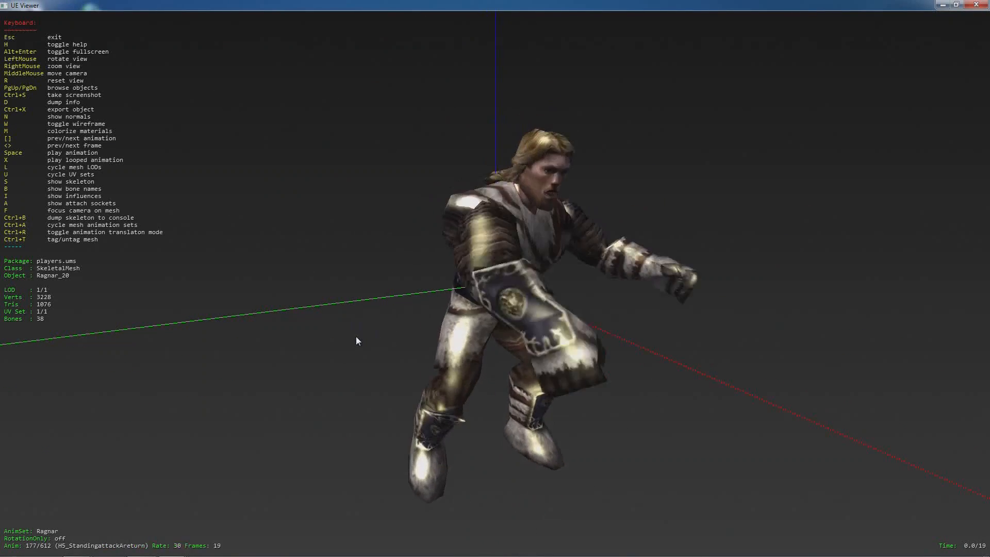
key(bracketright)
key(bracketright)
key(bracketright)
key(bracketright)
key(bracketright)
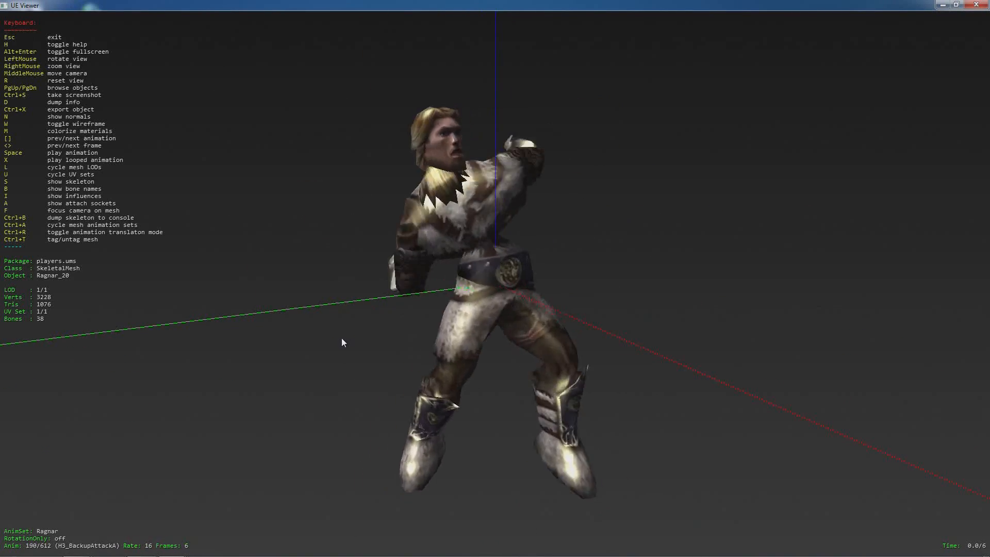
key(bracketright)
drag(356, 327, 343, 346)
key(bracketright)
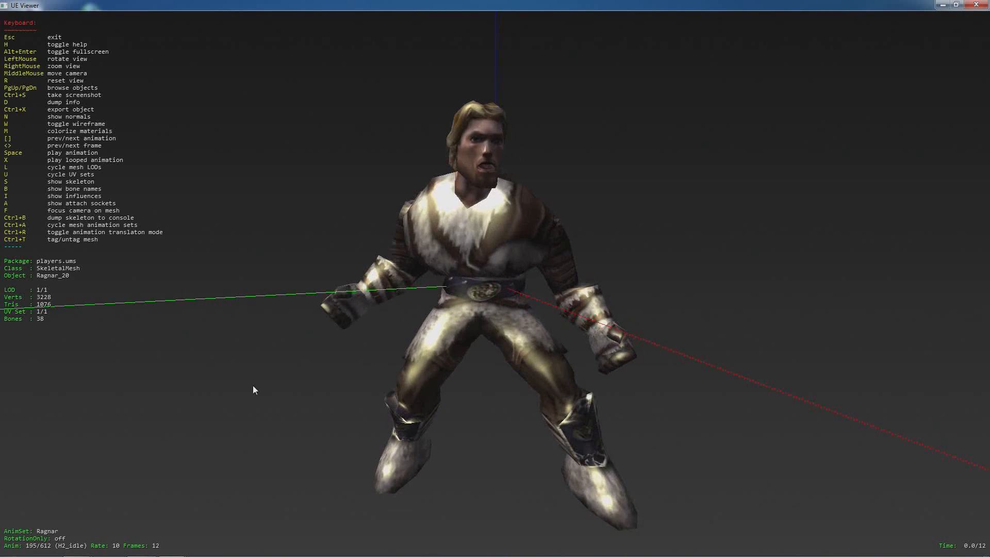
key(space)
drag(331, 420, 393, 390)
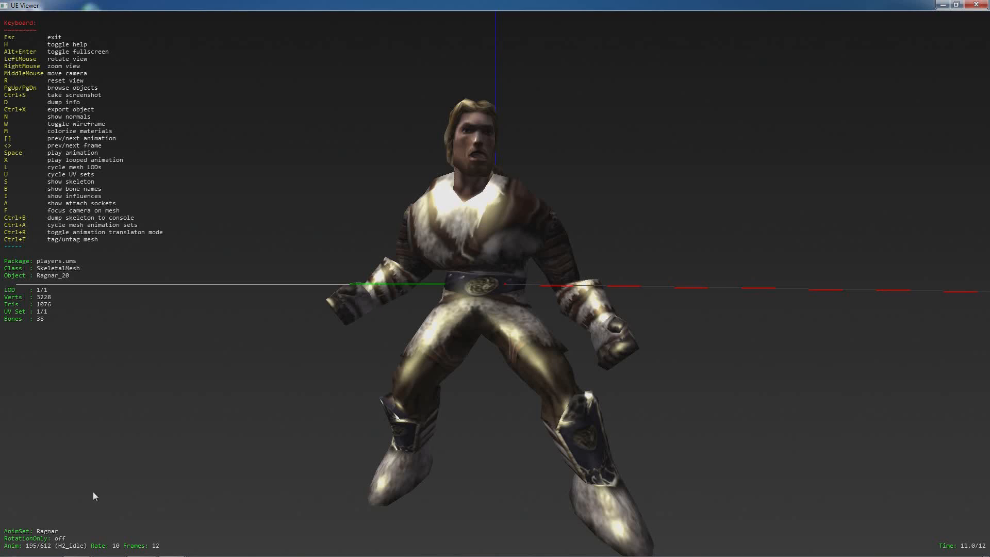
drag(306, 384, 453, 277)
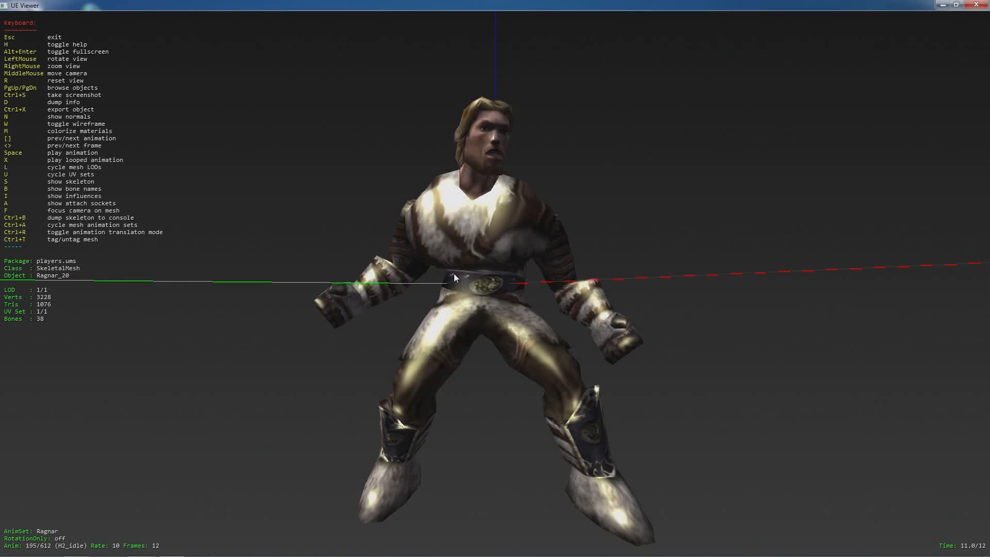
Minimize the UE Viewer and umodel console windows and launch RuneAnimationTool_v1.04 from the Sample folder
click(942, 7)
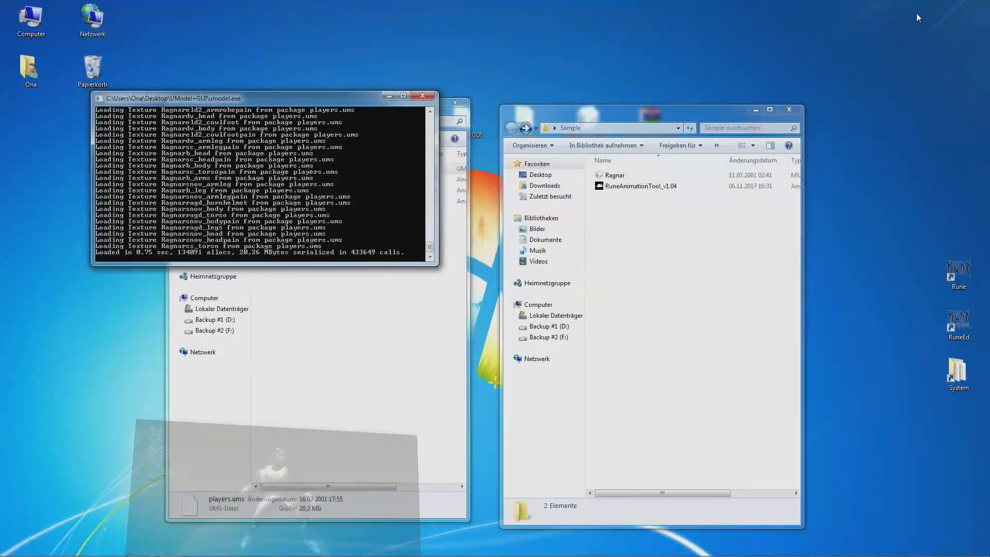
click(382, 97)
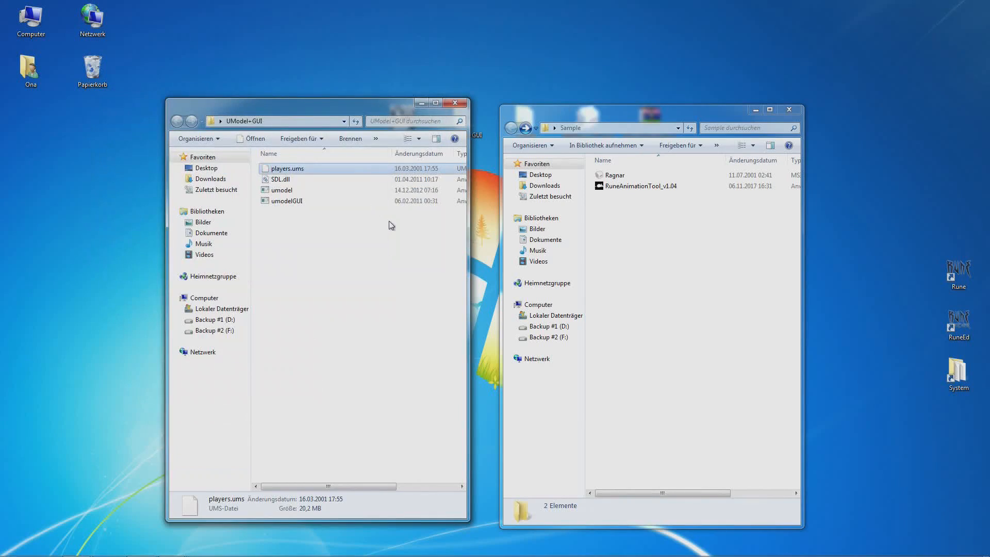
click(628, 221)
double_click(622, 186)
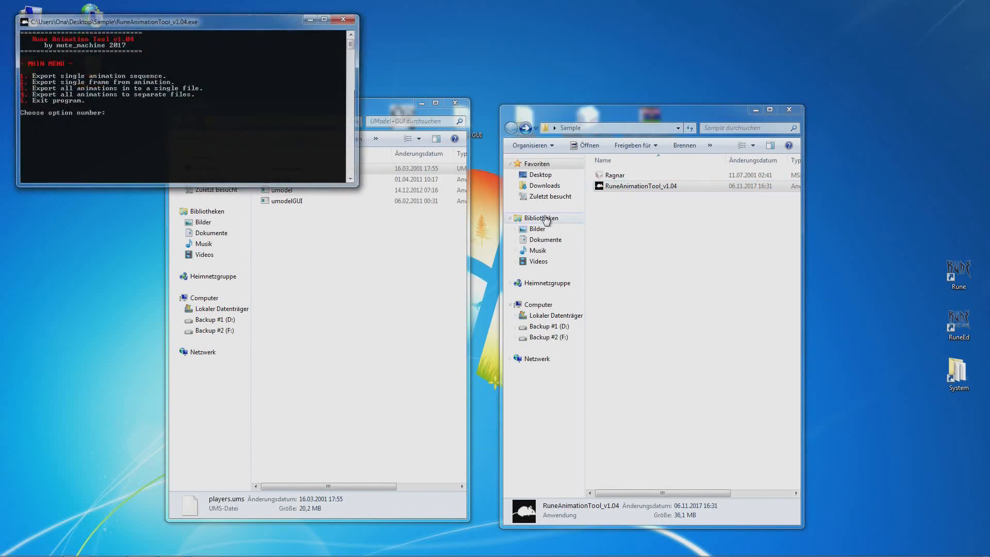
drag(174, 17, 472, 141)
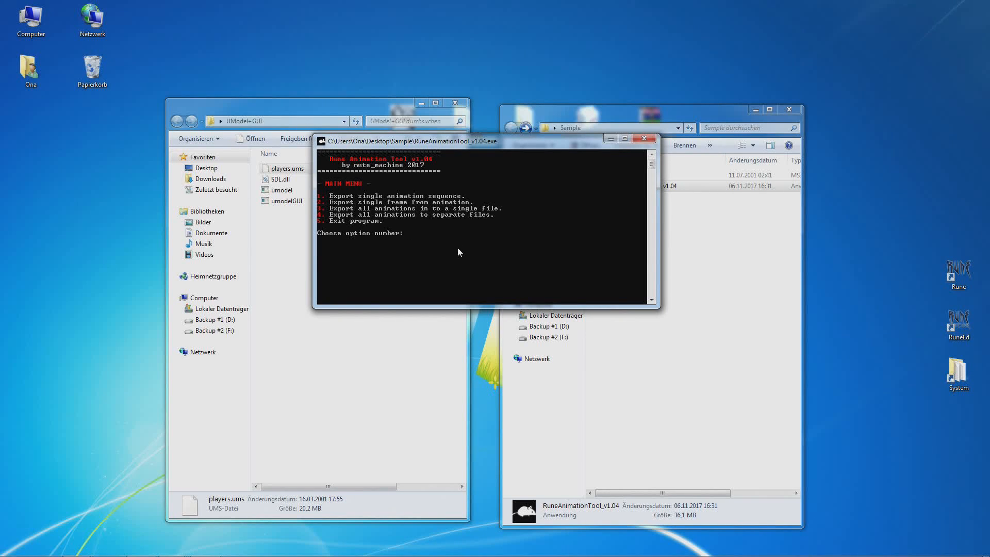
drag(451, 142, 478, 154)
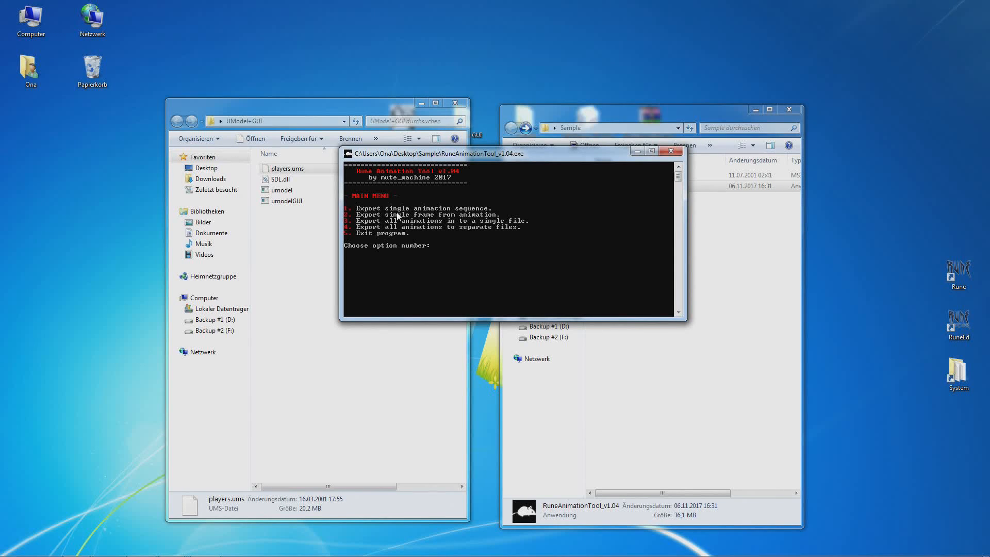
Export the single animation sequence H2_idle with the Rune Animation Tool and close the tool
key(1)
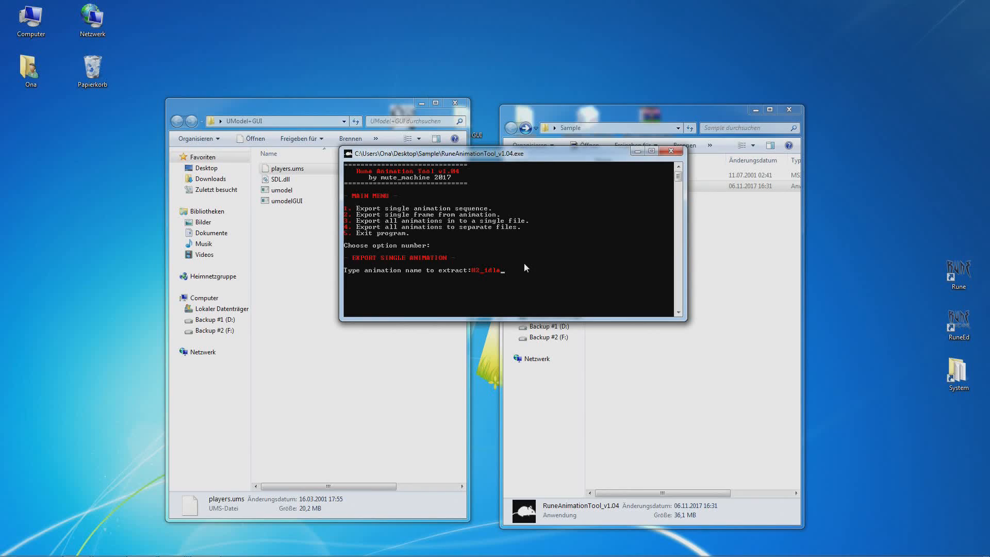
key(Return)
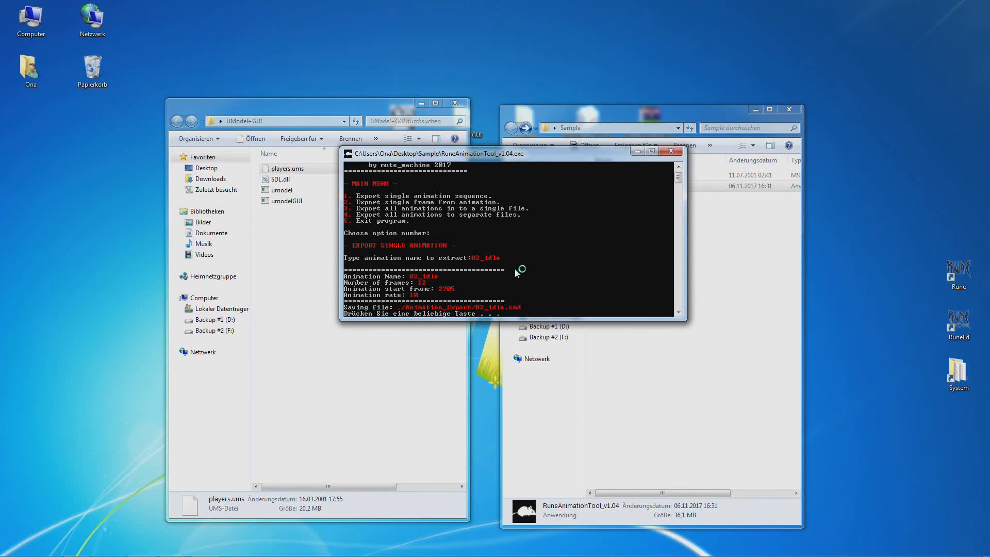
key(Return)
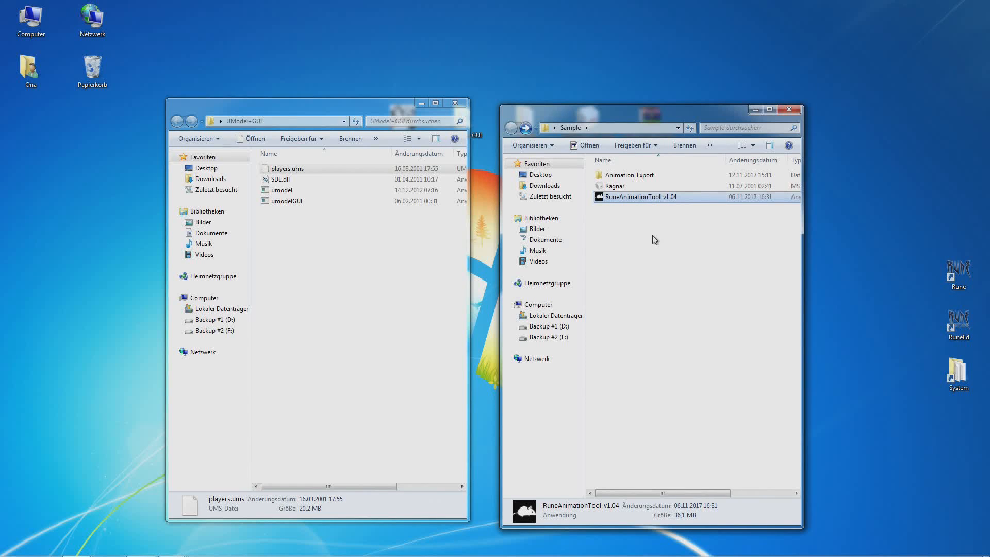
Check for the exported H2_idle.smd file in the Animation_Export folder and return to the Sample folder
double_click(626, 177)
drag(665, 208, 608, 178)
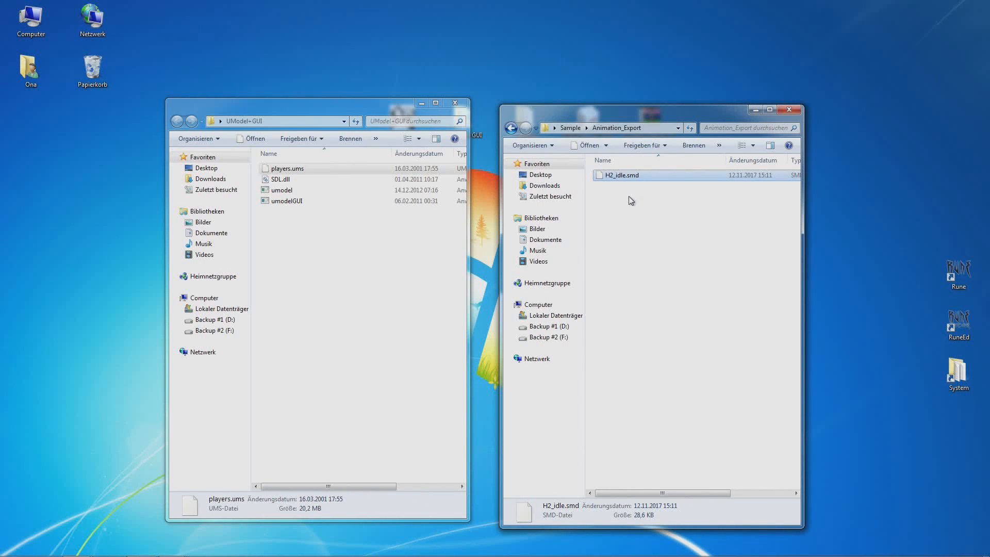
drag(634, 209, 614, 173)
click(510, 128)
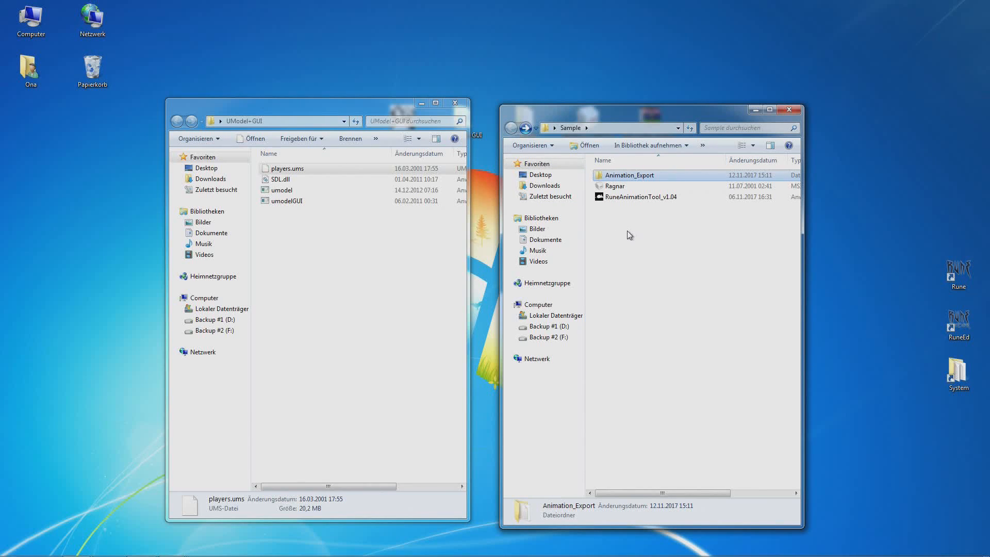
Open the Ragnar model from the Sample folder in MilkShape 3D and show its joint list
click(616, 187)
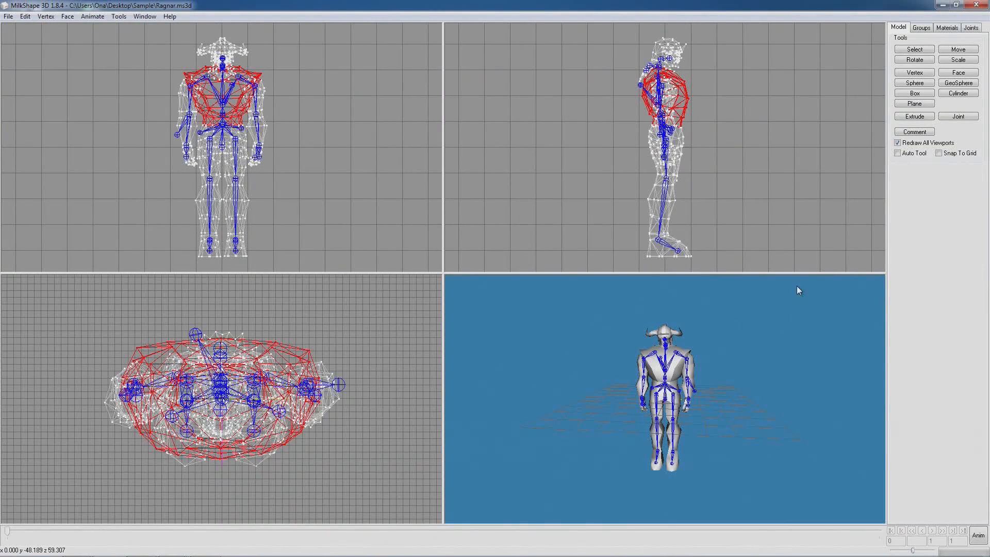
drag(767, 331, 732, 384)
click(972, 28)
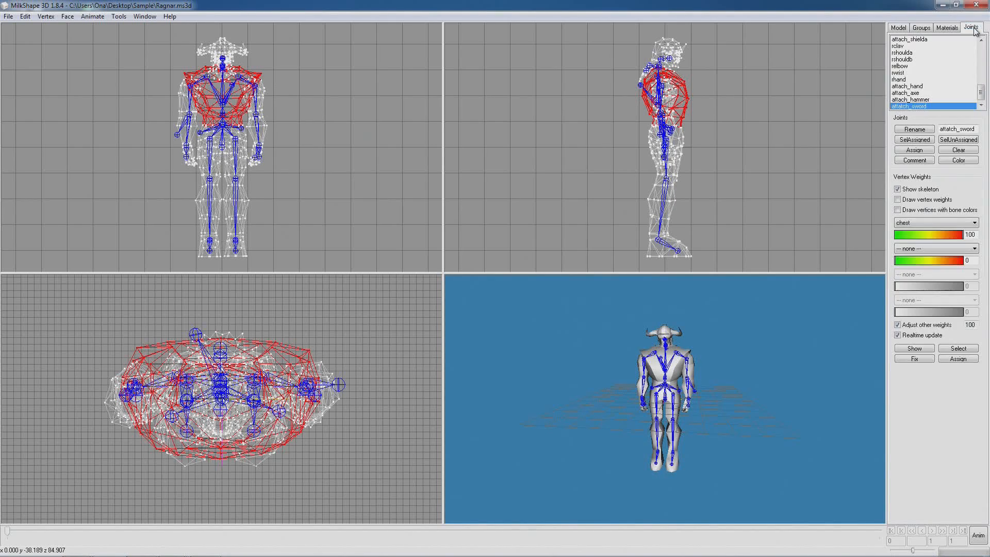
Enlarge the 3D view to fill the window and examine the Ragnar model with its skeleton
click(898, 189)
click(898, 189)
drag(773, 335, 798, 289)
drag(768, 361, 751, 347)
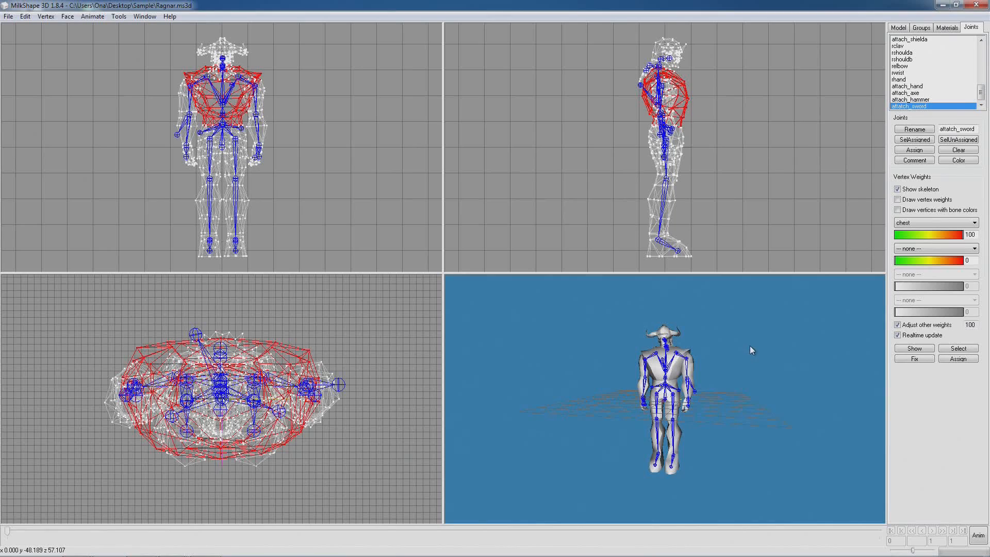
double_click(756, 353)
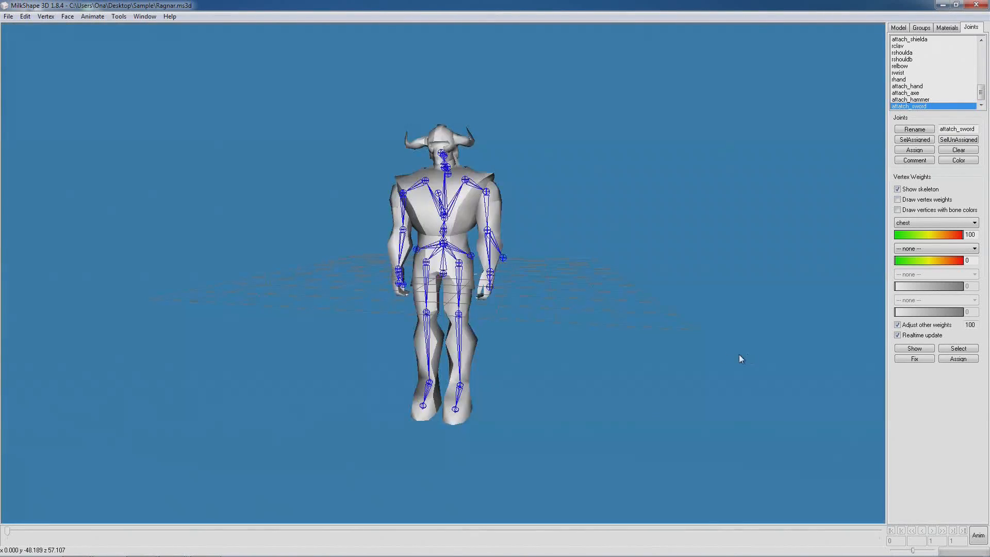
mouse_move(508, 277)
mouse_down()
mouse_move(638, 273)
mouse_move(552, 264)
mouse_move(509, 274)
mouse_move(522, 268)
mouse_up()
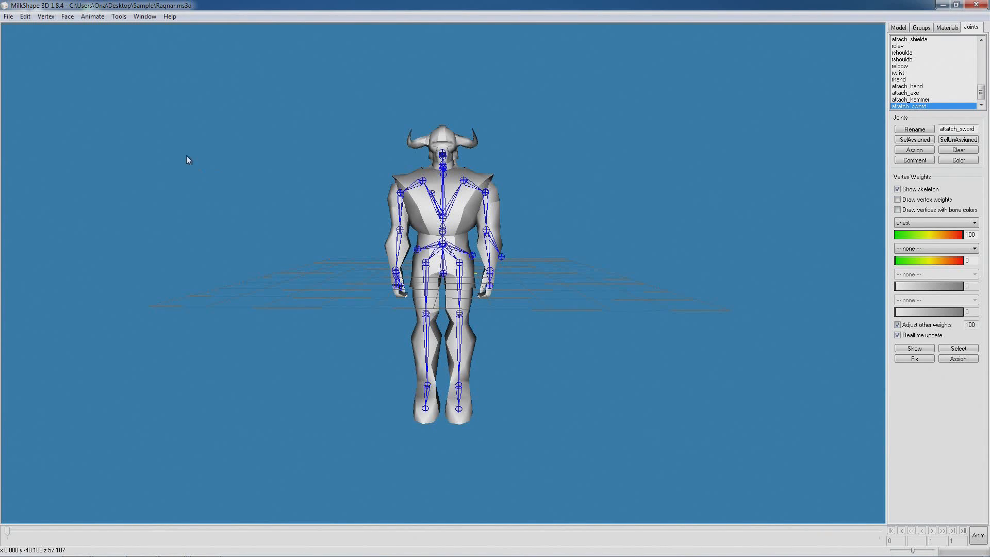
Import H2_idle.smd as Half-Life SMD with Triangles and Rename Bones off, without appending it to the current animation
click(8, 16)
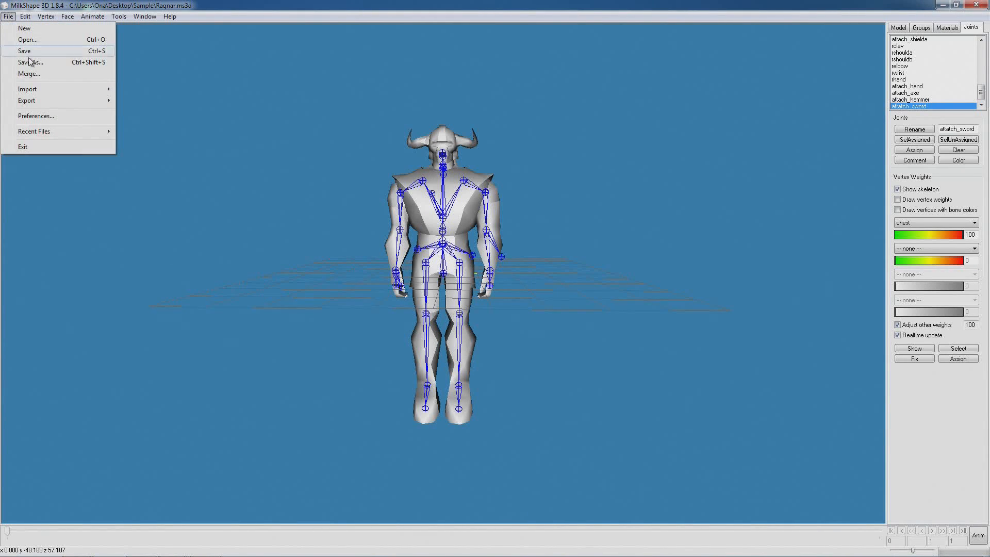
mouse_move(41, 91)
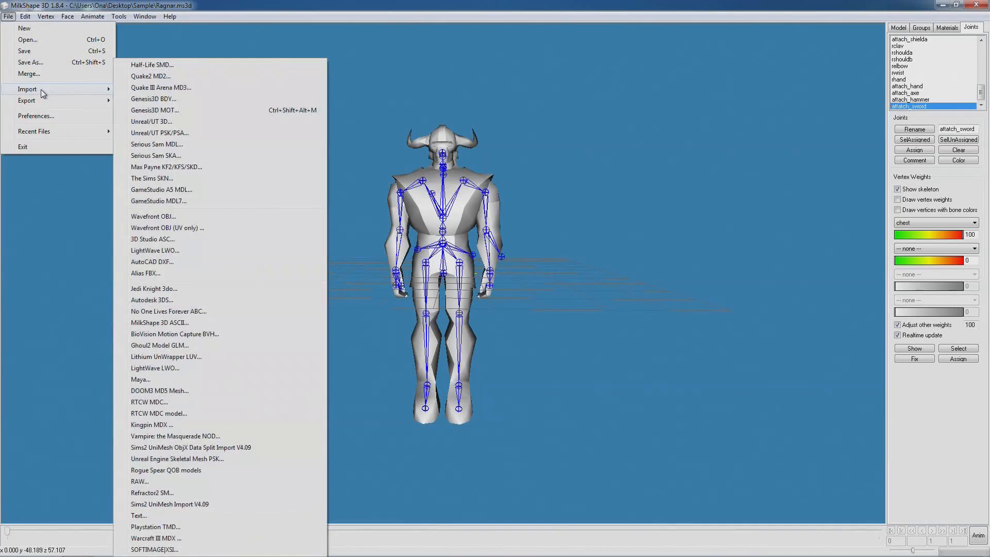
click(169, 65)
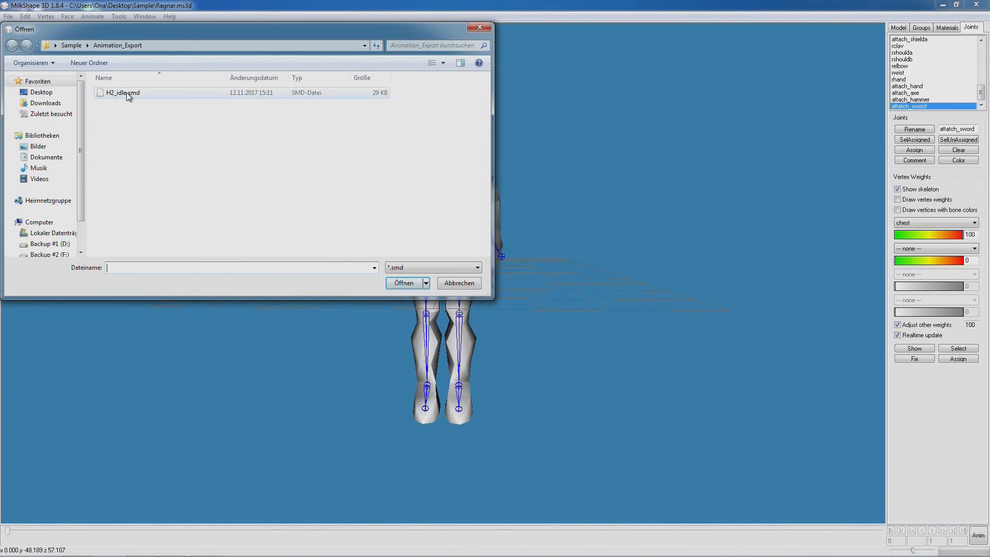
click(130, 94)
click(408, 285)
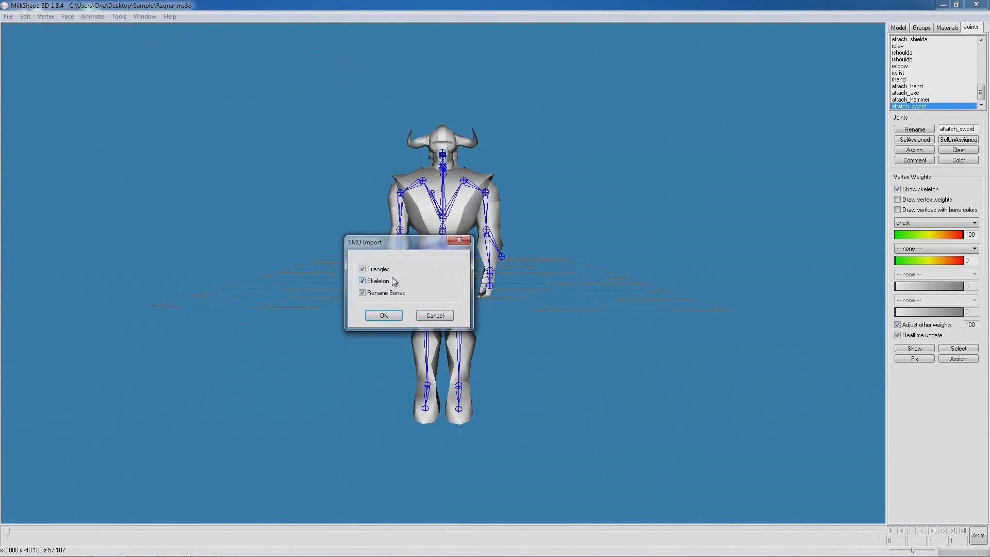
click(363, 269)
click(364, 293)
click(389, 315)
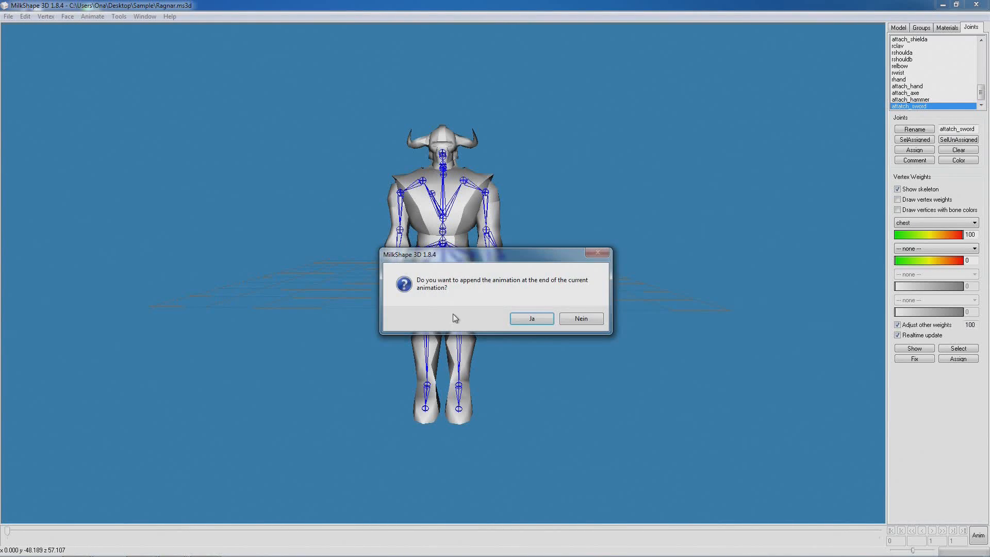
click(581, 318)
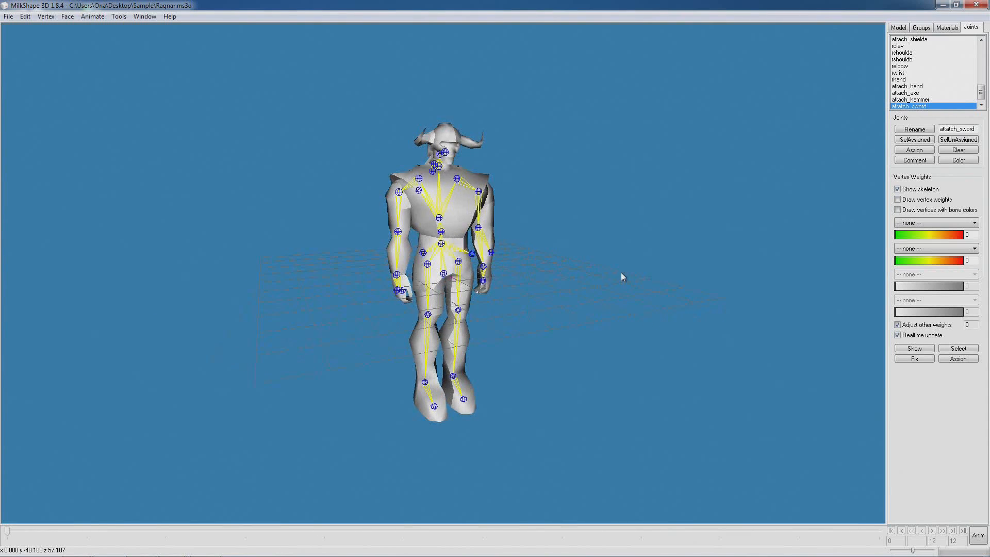
Turn on animation mode, play the imported H2_idle sequence and examine the moving Ragnar model from several angles
drag(582, 262, 530, 269)
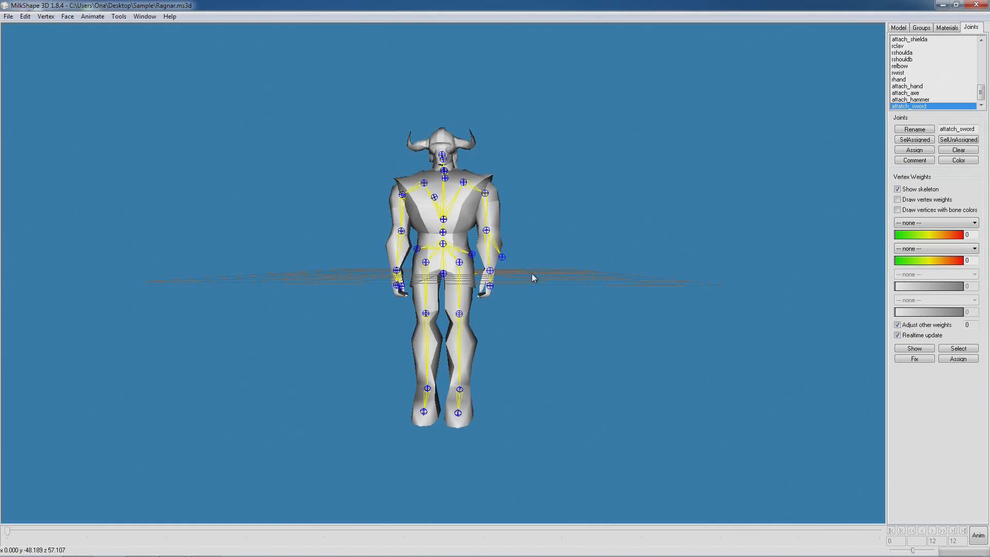
click(981, 543)
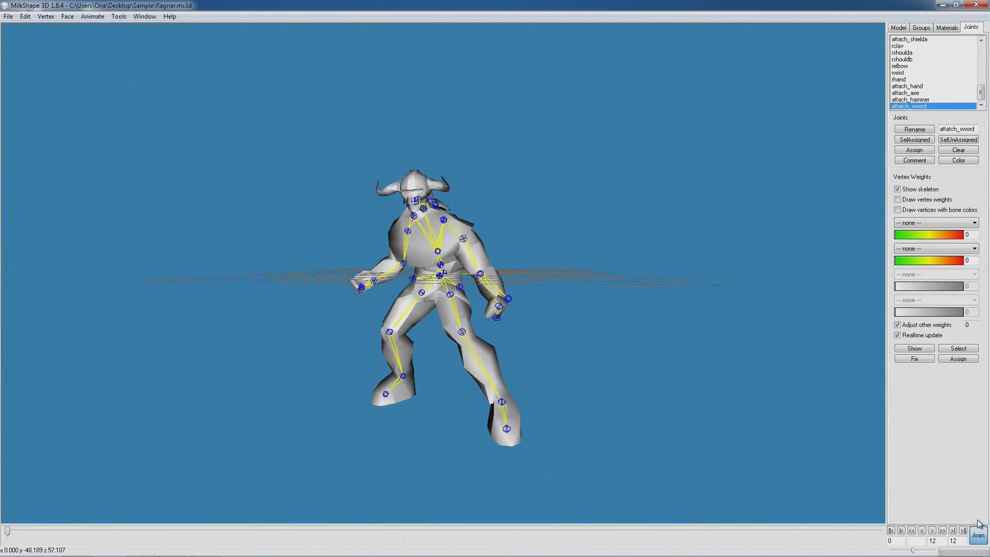
mouse_move(477, 326)
mouse_down()
mouse_move(562, 335)
mouse_move(603, 320)
mouse_move(521, 307)
mouse_move(358, 311)
mouse_move(591, 336)
mouse_move(483, 339)
mouse_move(459, 326)
mouse_up()
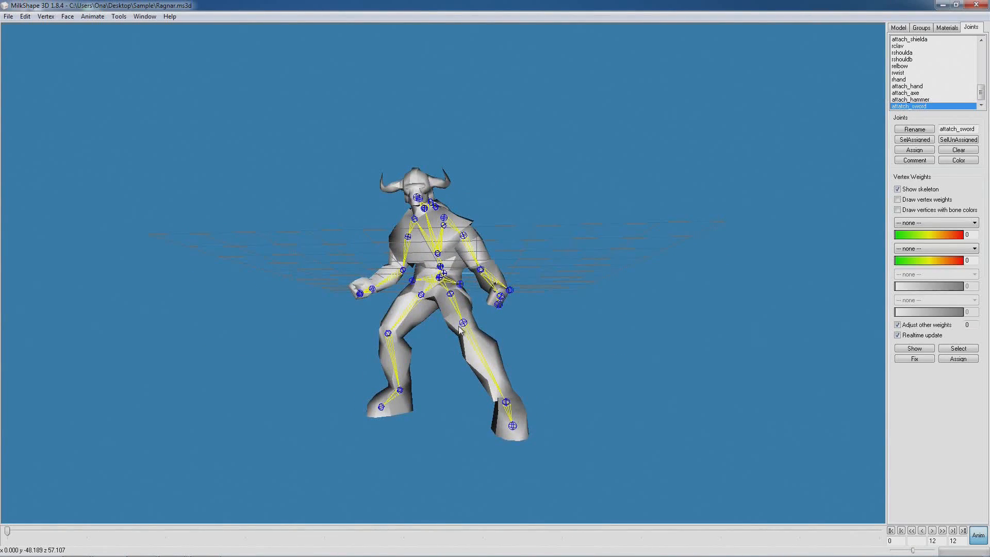
click(933, 530)
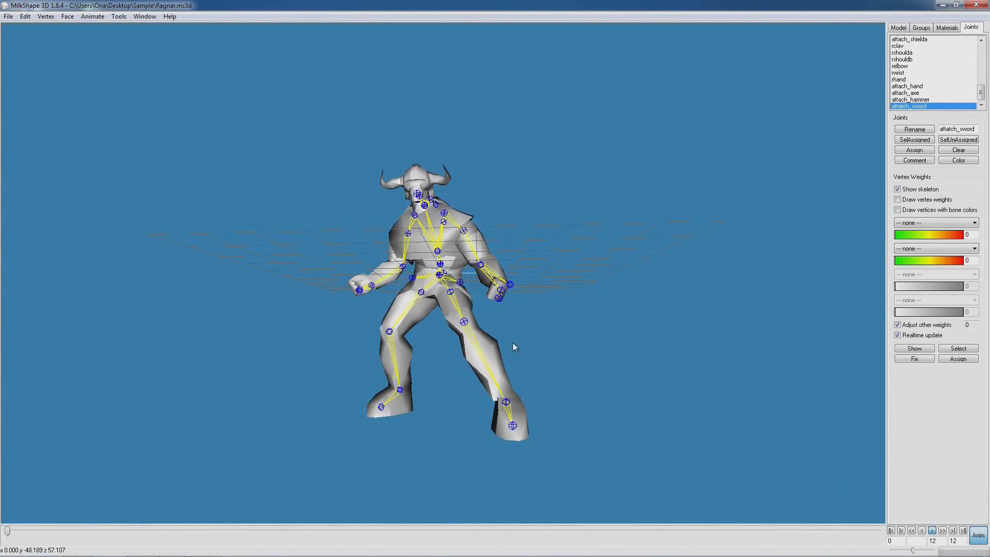
drag(446, 330, 487, 336)
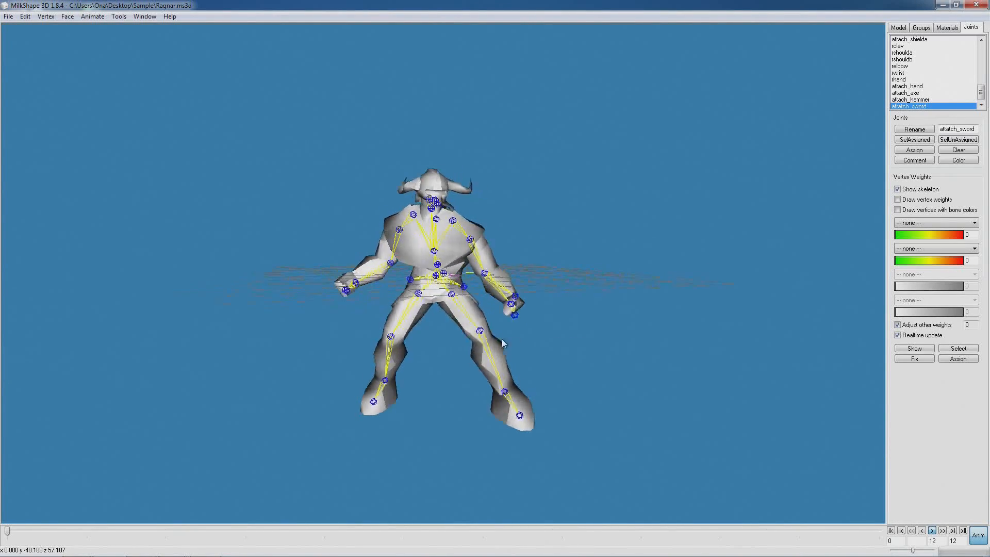
drag(503, 339, 445, 333)
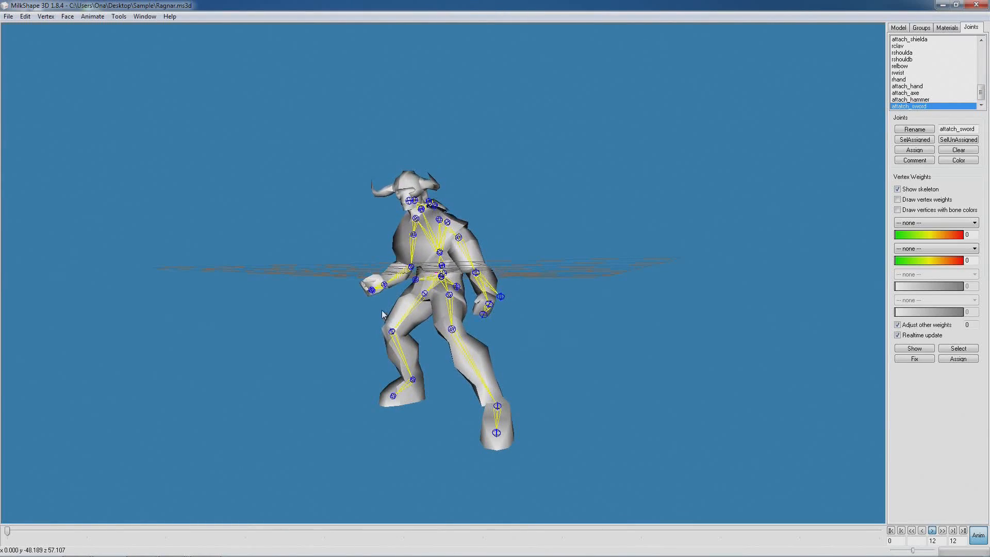
drag(357, 310, 488, 312)
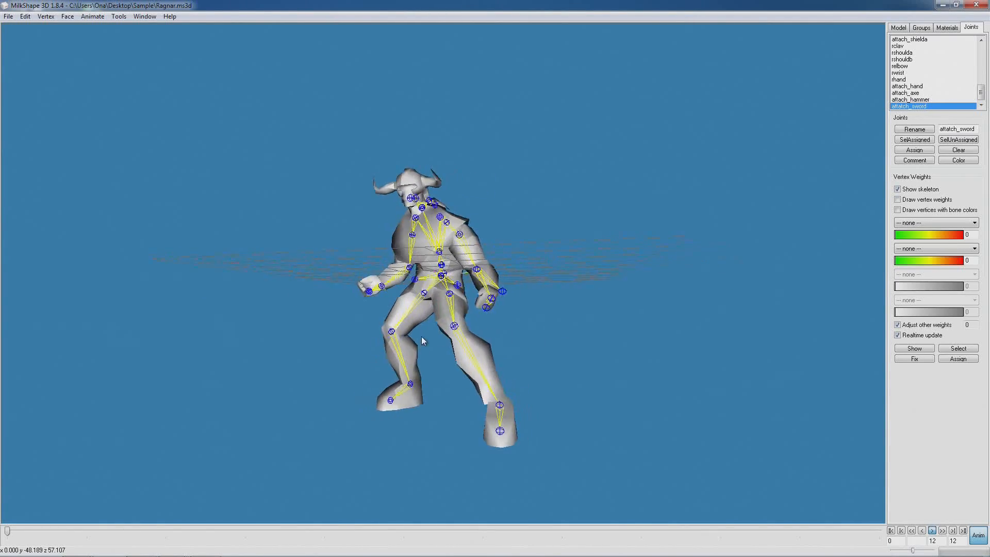
drag(437, 339, 466, 320)
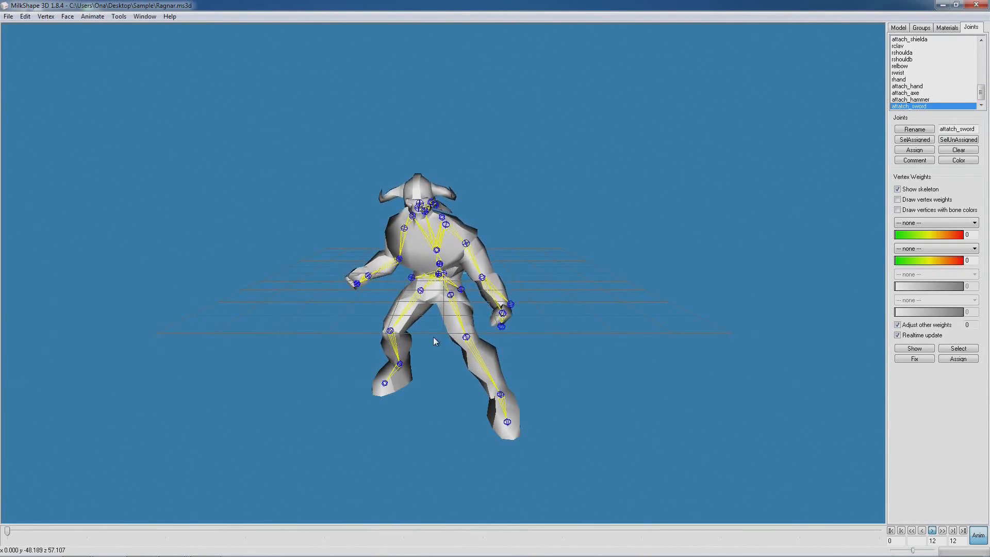
drag(439, 338, 468, 326)
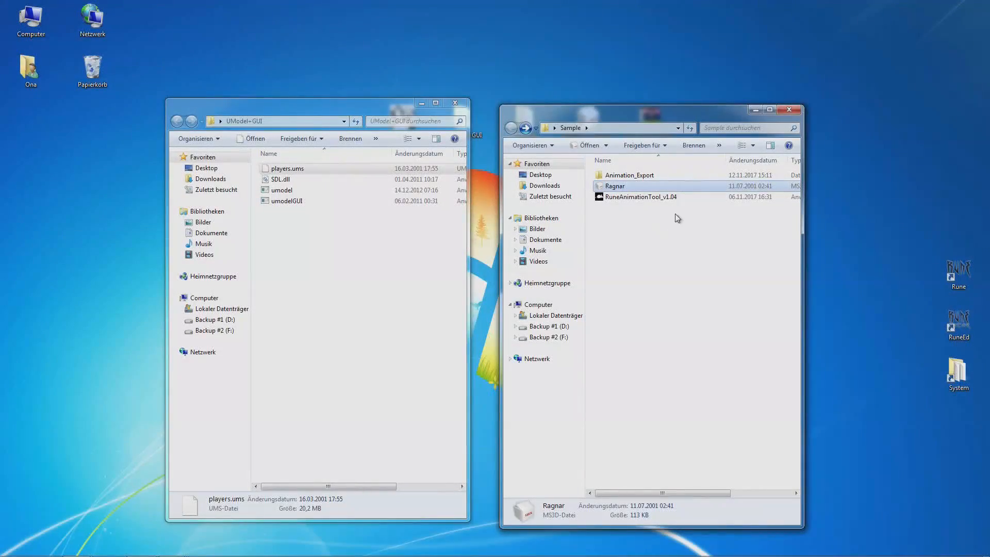
Launch RuneAnimationTool_v1.04 from the Sample folder and export single frame 12 of the H2_idle animation
double_click(632, 198)
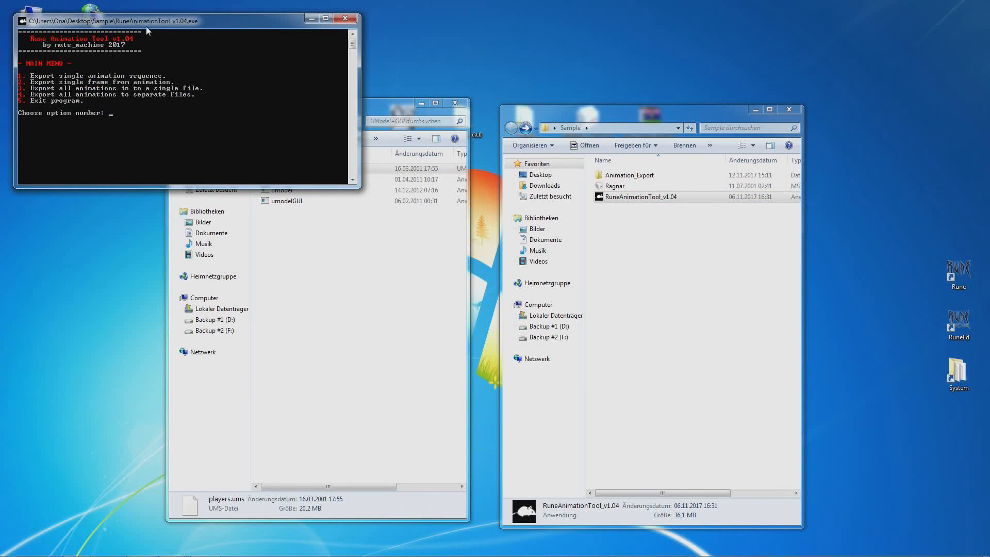
drag(159, 21, 501, 205)
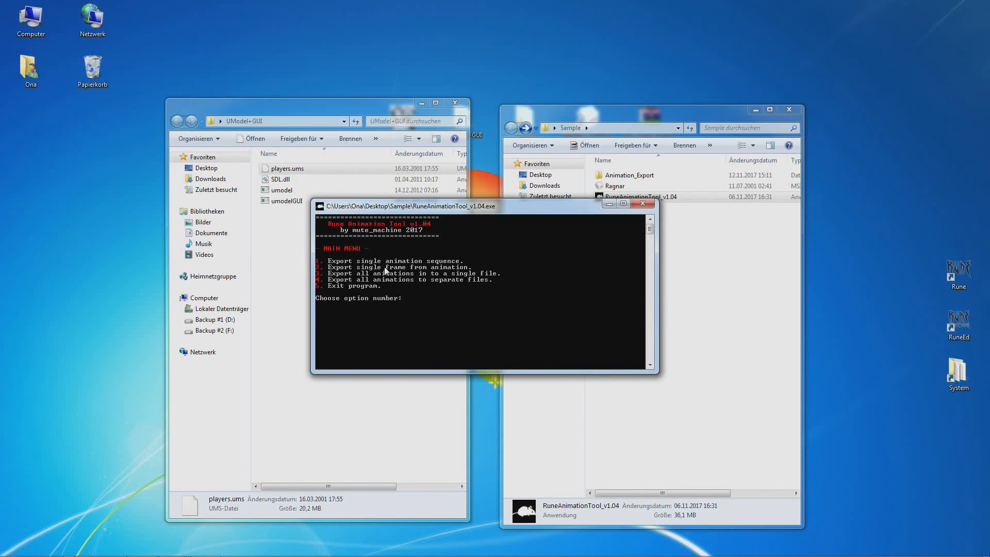
key(2)
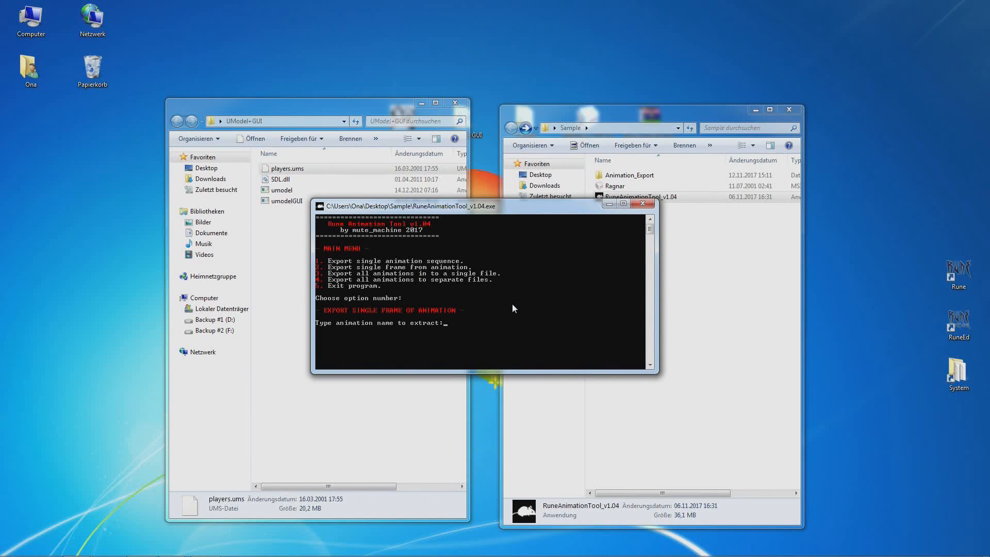
text(H2_idle)
key(Return)
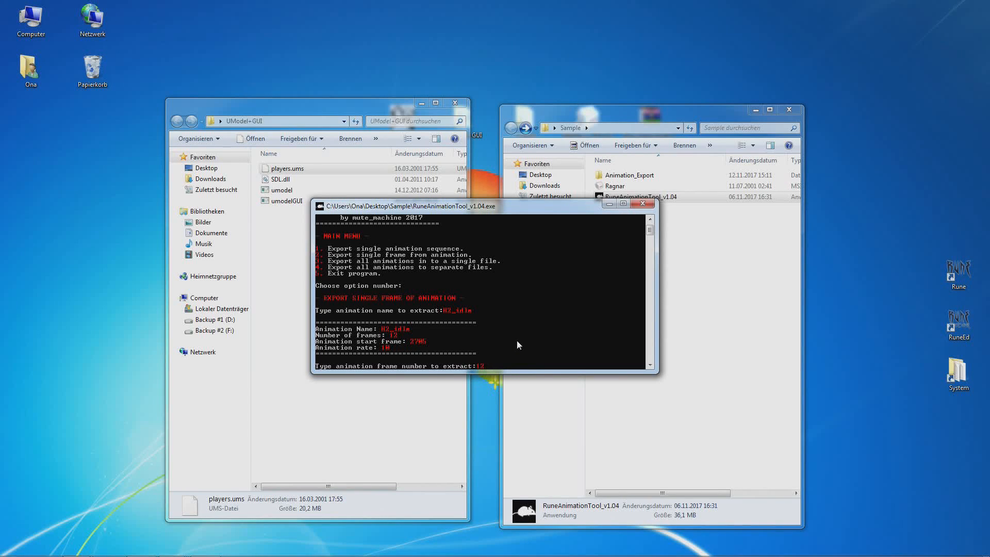
key(Return)
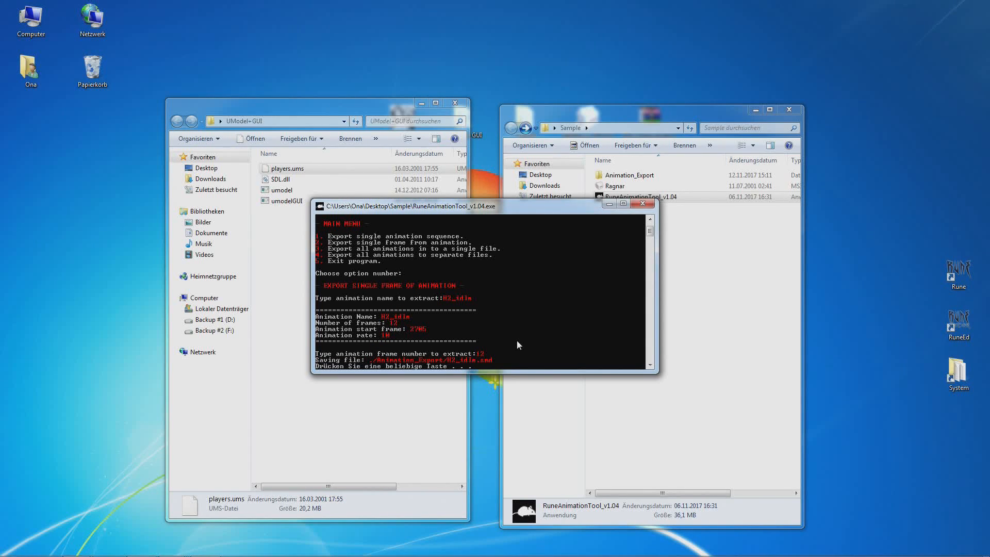
key(Return)
Check the Animation_Export folder for H2_idle.smd, then reopen the Ragnar model in MilkShape 3D with the 3D view enlarged
double_click(627, 176)
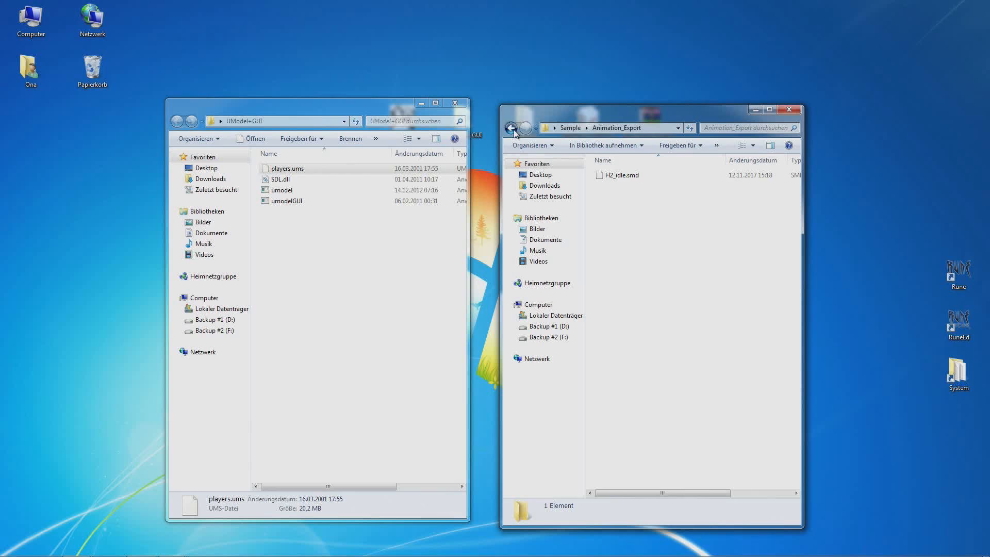
click(511, 127)
click(613, 187)
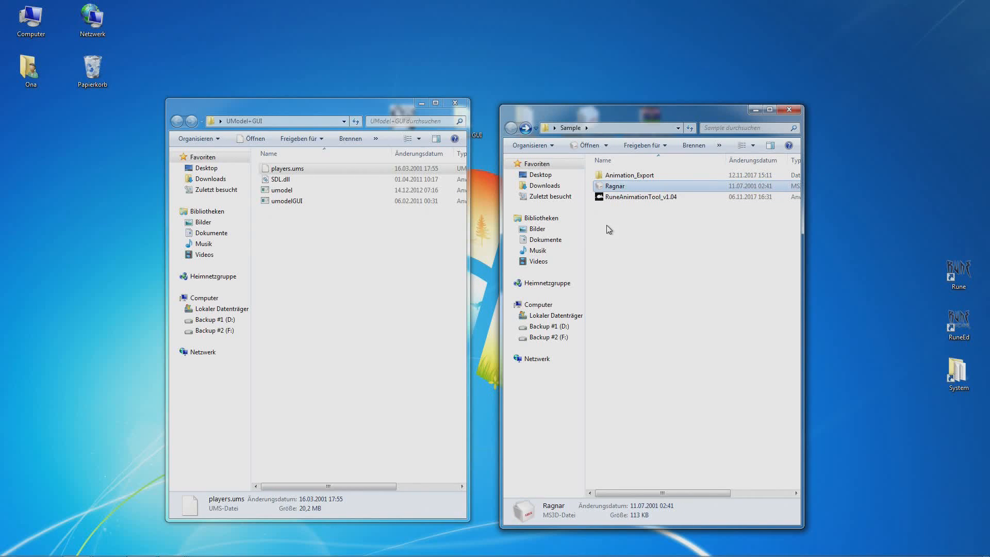
key(Return)
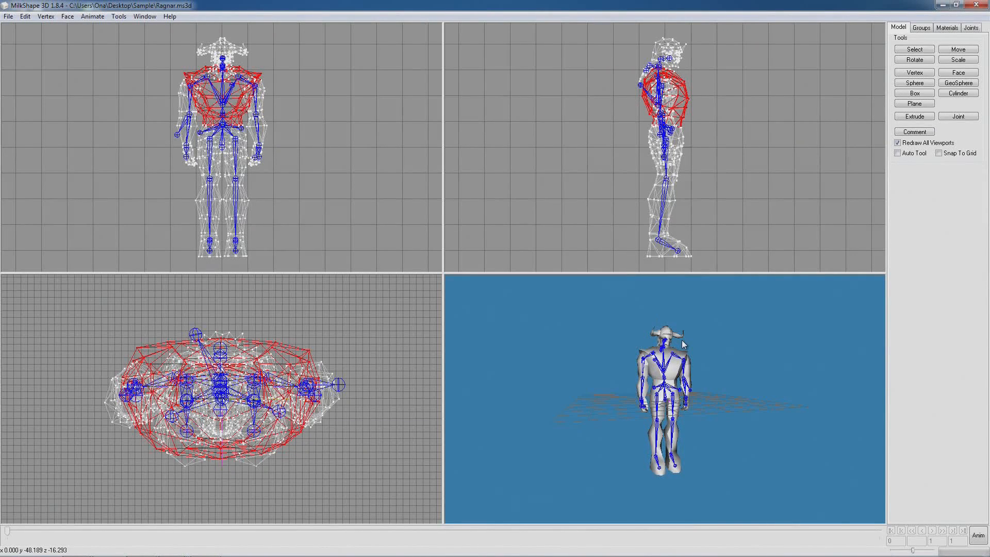
double_click(693, 339)
Import the single-frame H2_idle.smd onto Ragnar as Half-Life SMD with Triangles off, without appending it to the current animation
click(13, 18)
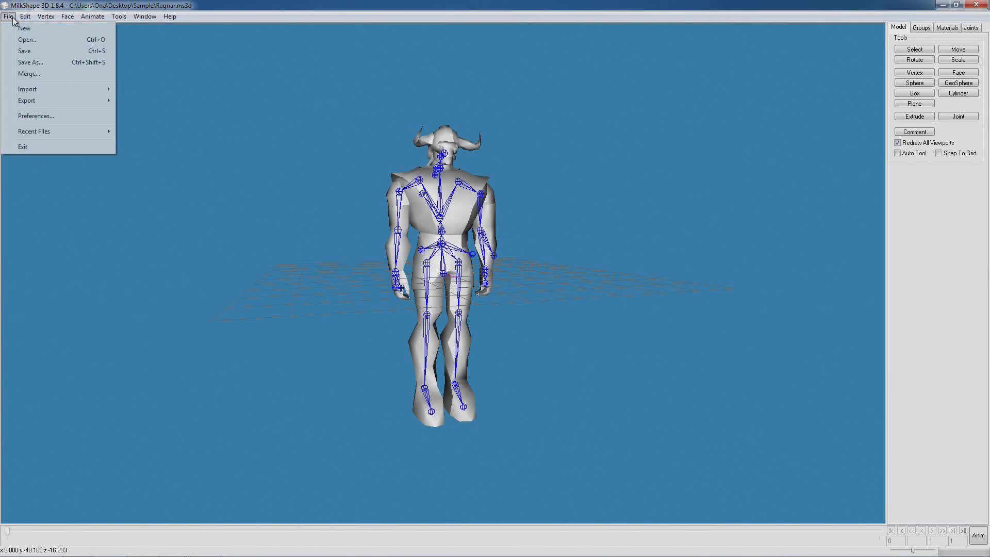
mouse_move(54, 92)
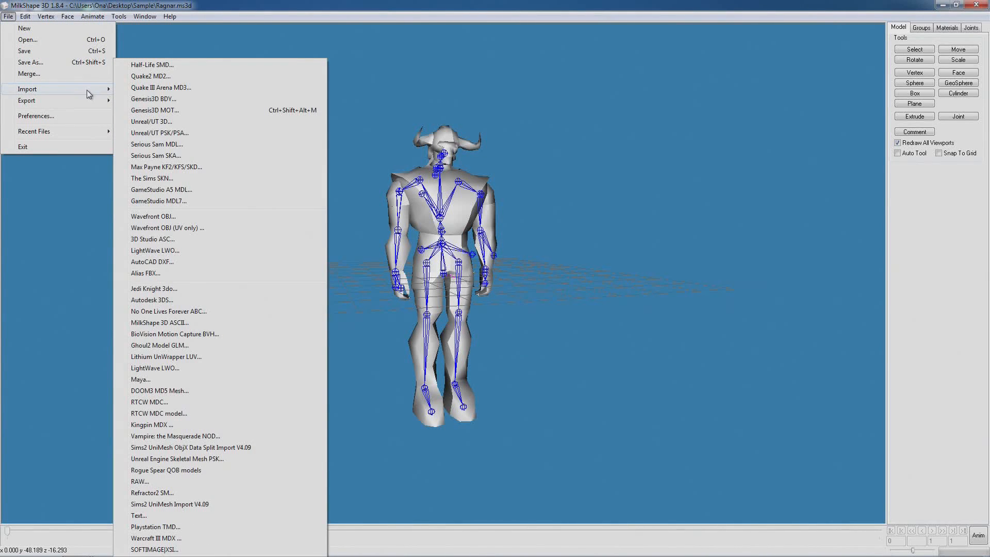
click(155, 64)
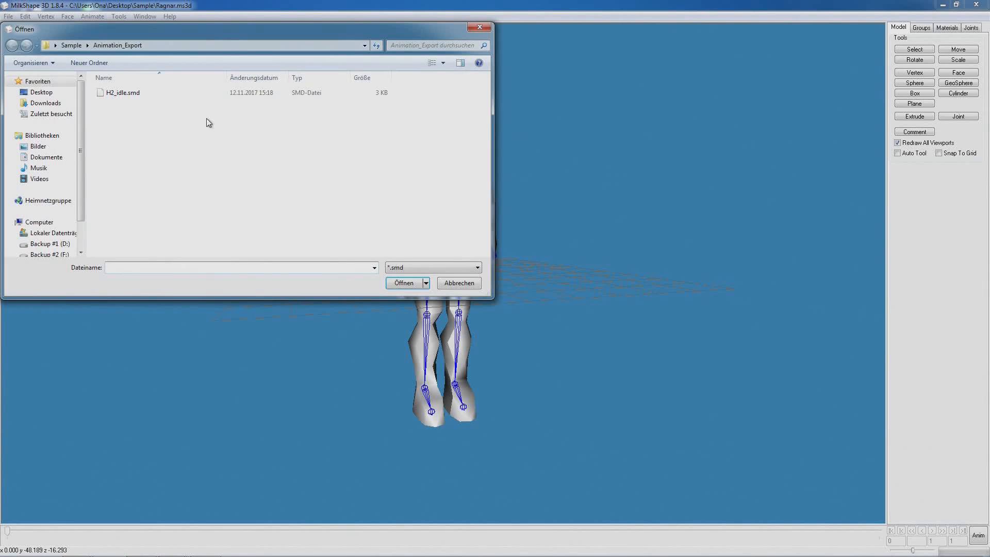
click(136, 95)
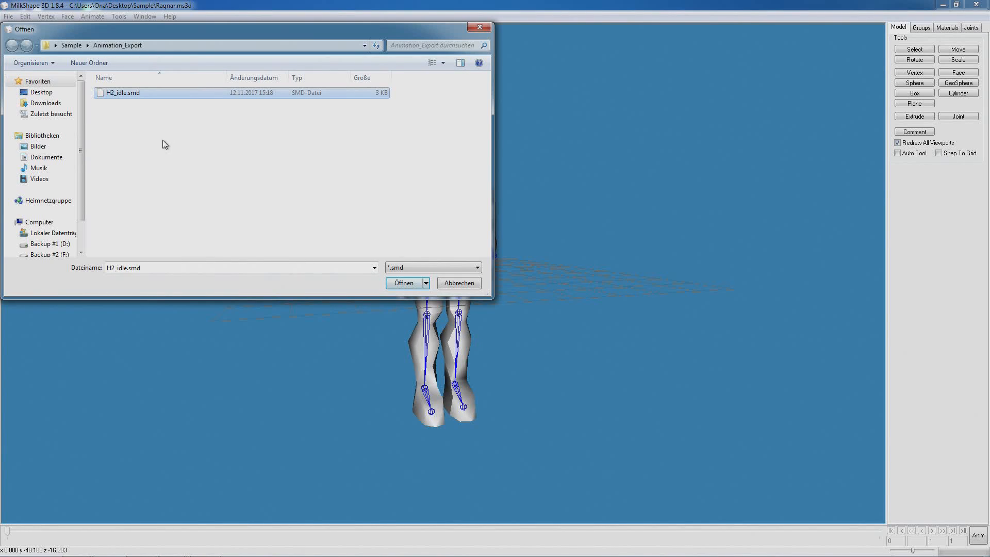
click(405, 283)
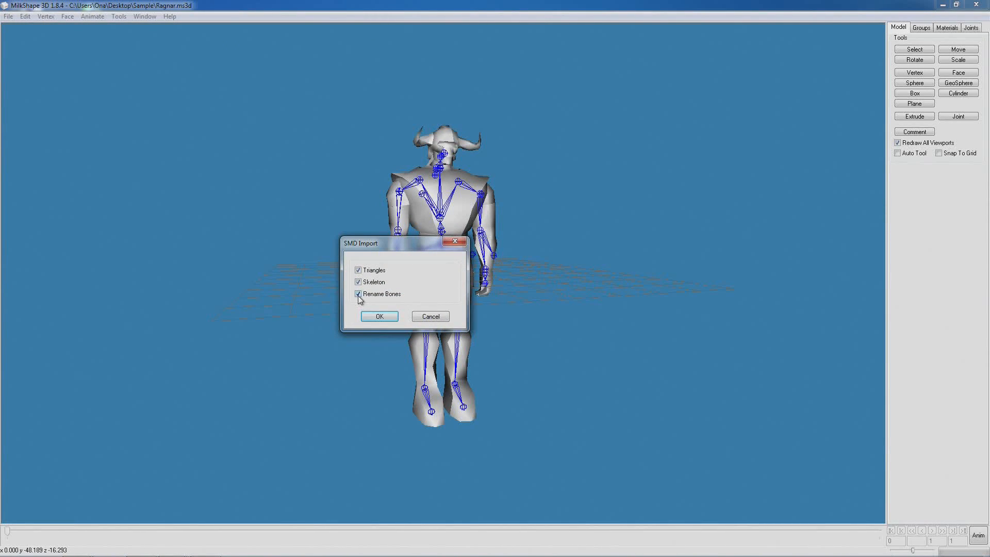
click(358, 270)
click(380, 316)
click(578, 318)
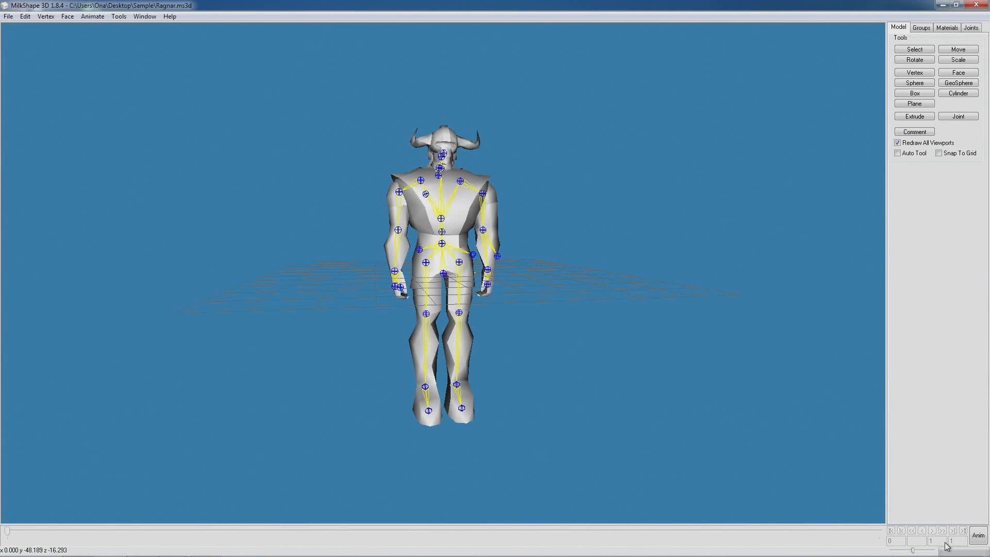
Turn on animation mode and play the imported single frame to examine Ragnar's pose
click(979, 537)
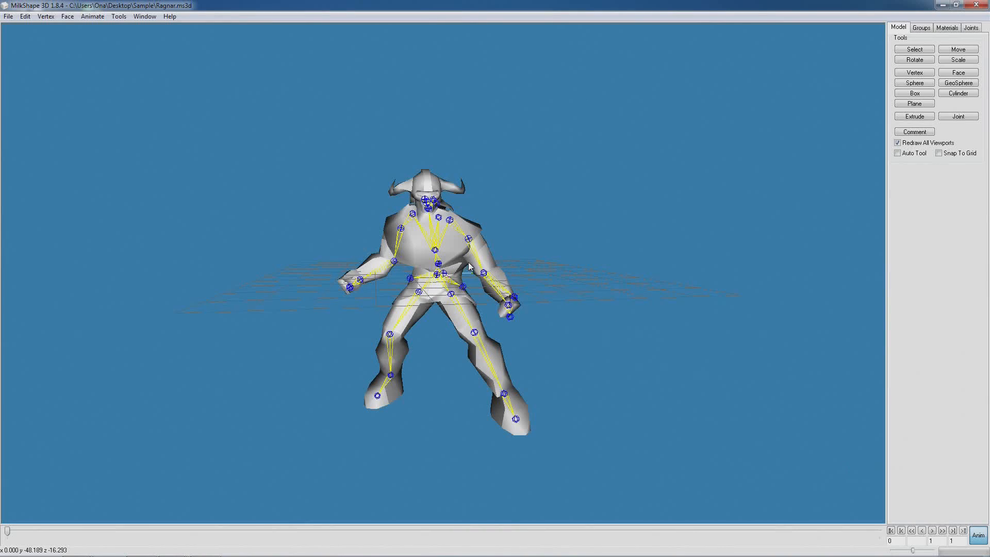
drag(519, 276, 452, 287)
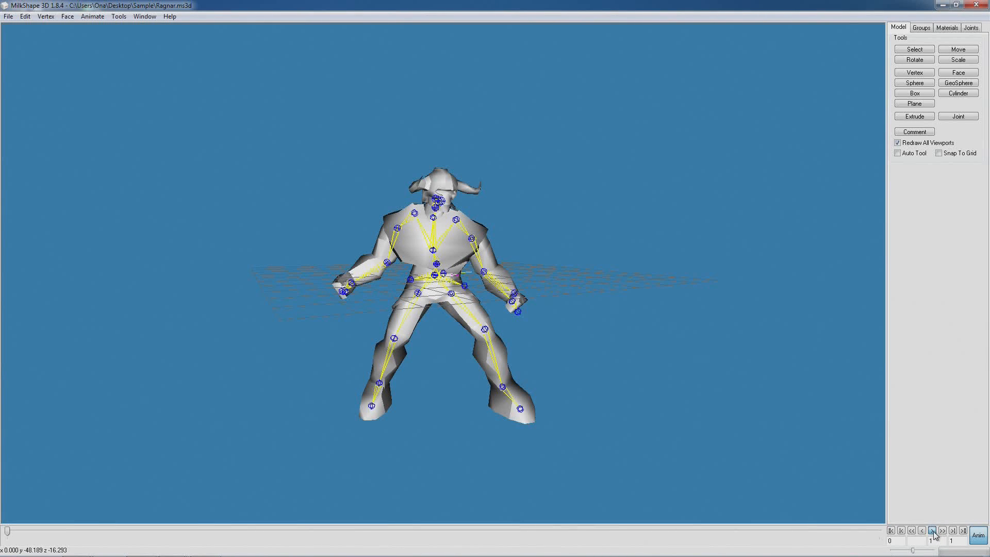
click(933, 532)
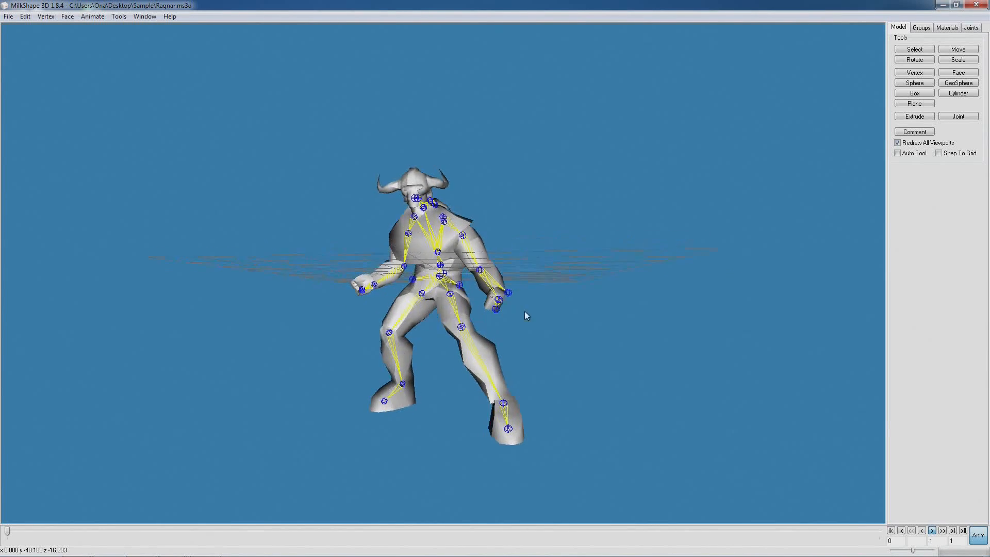
Close the Ragnar model in MilkShape 3D and export all animations to separate files with RuneAnimationTool_v1.04
drag(549, 252, 471, 259)
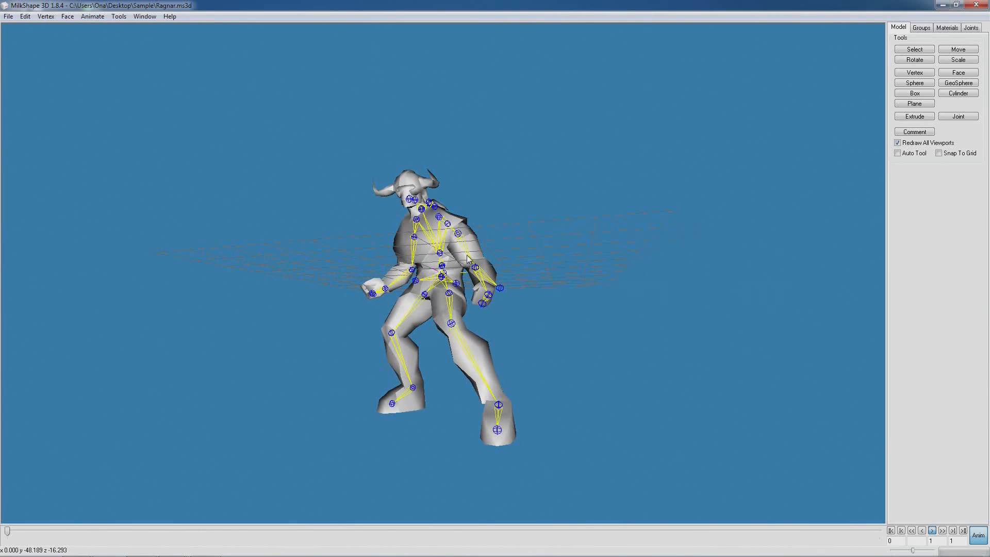
click(983, 5)
click(663, 197)
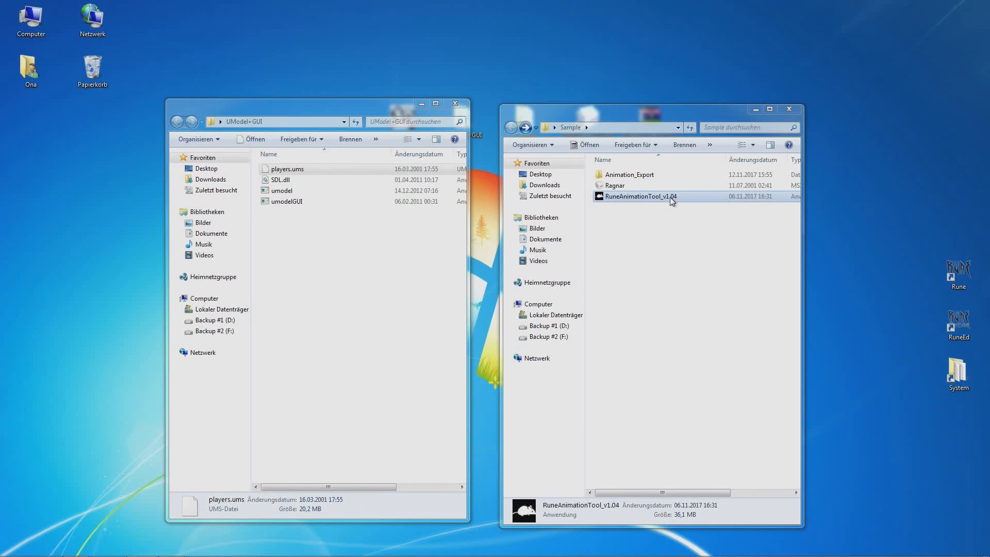
double_click(670, 197)
drag(138, 31, 483, 209)
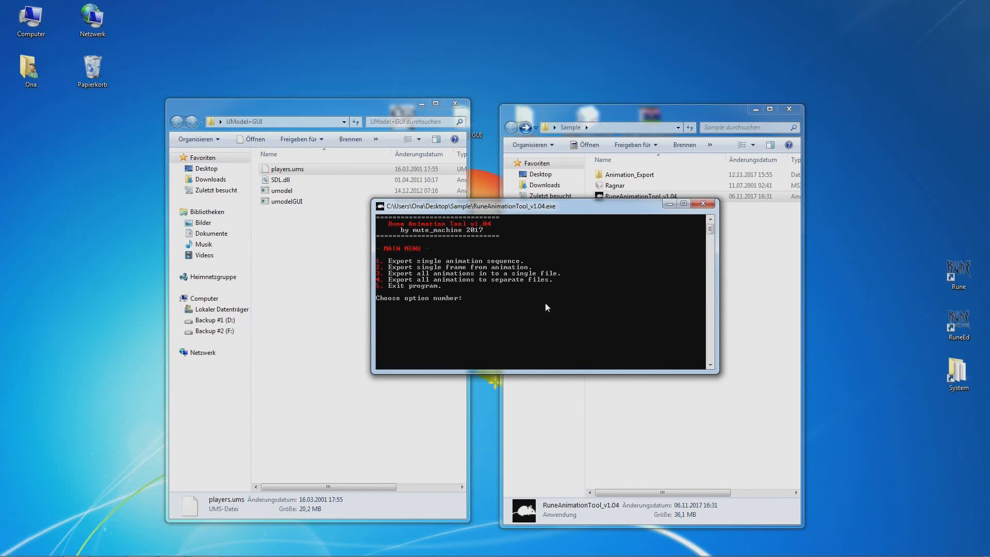
key(4)
drag(534, 373, 534, 489)
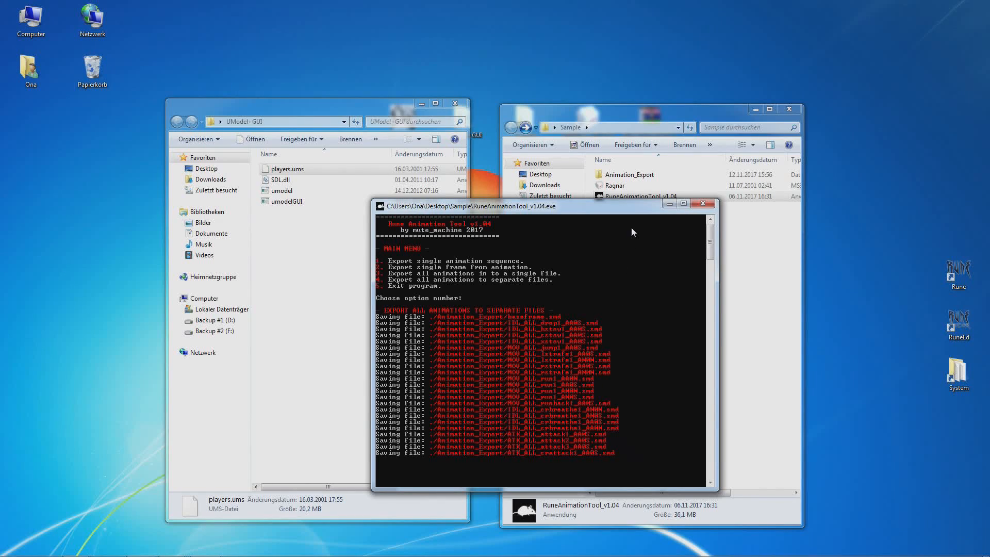
click(701, 205)
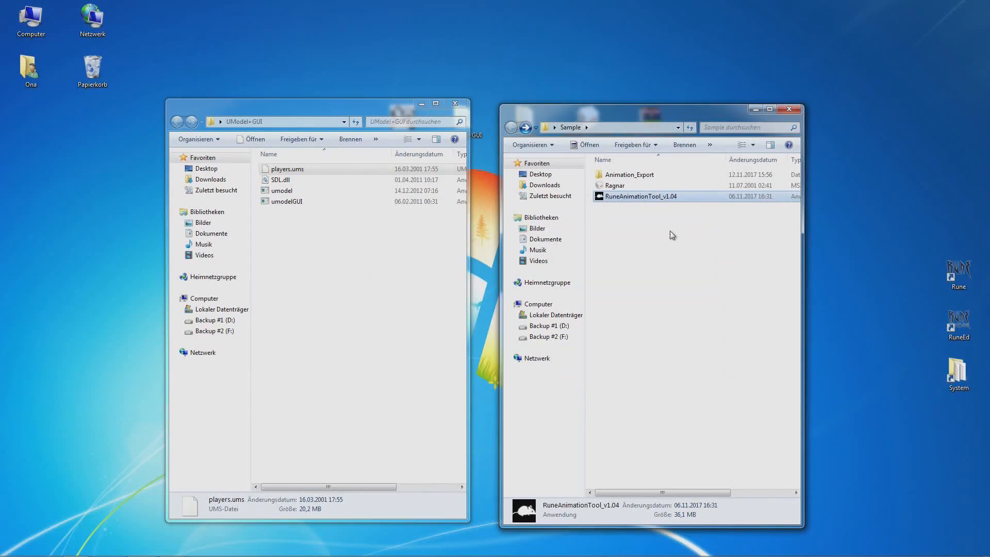
Open the Animation_Export folder and check the exported SMD animation files
double_click(628, 176)
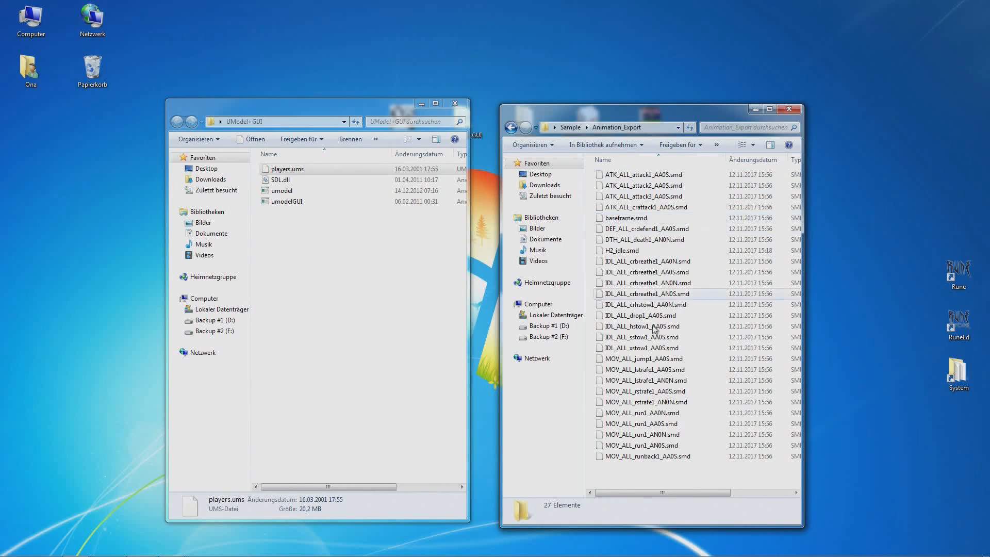
drag(702, 478, 652, 171)
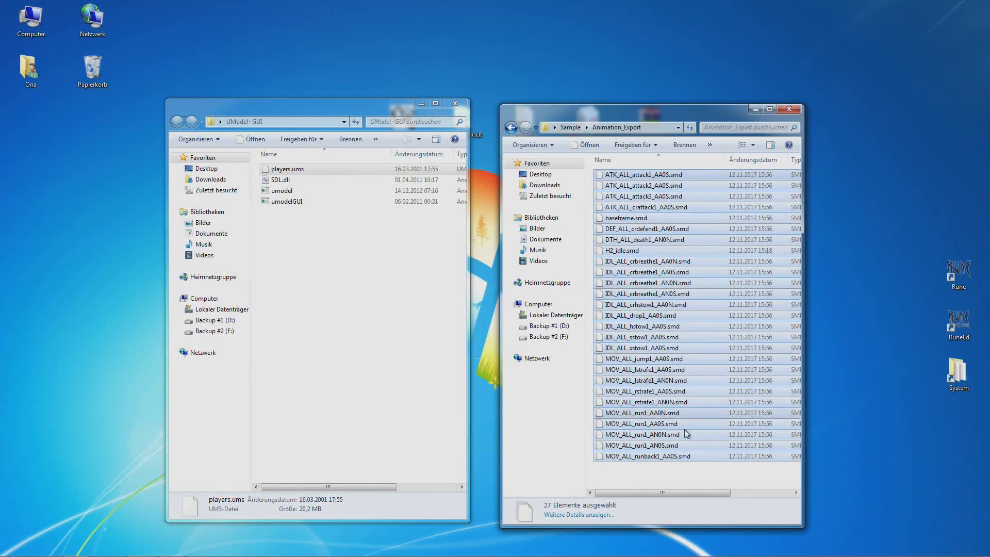
click(676, 480)
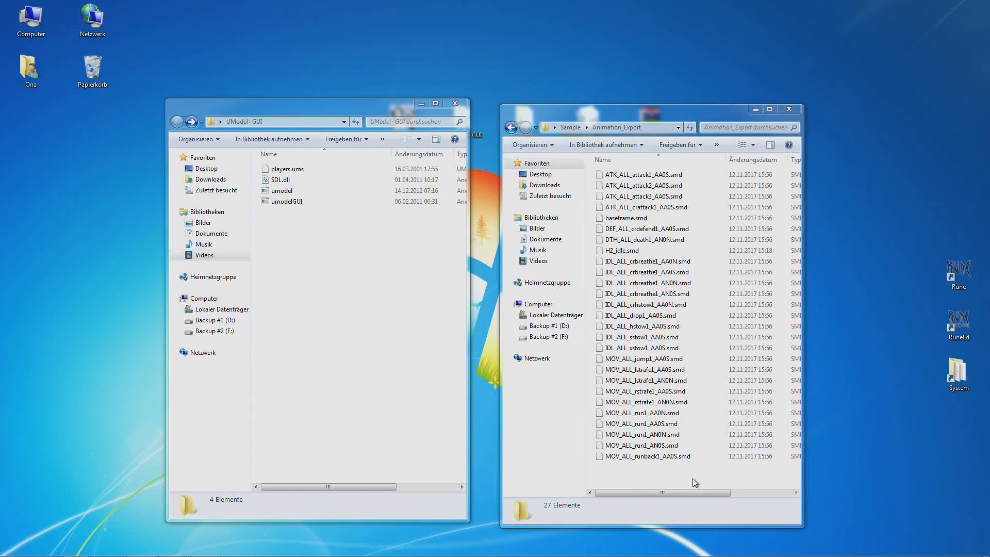
click(692, 478)
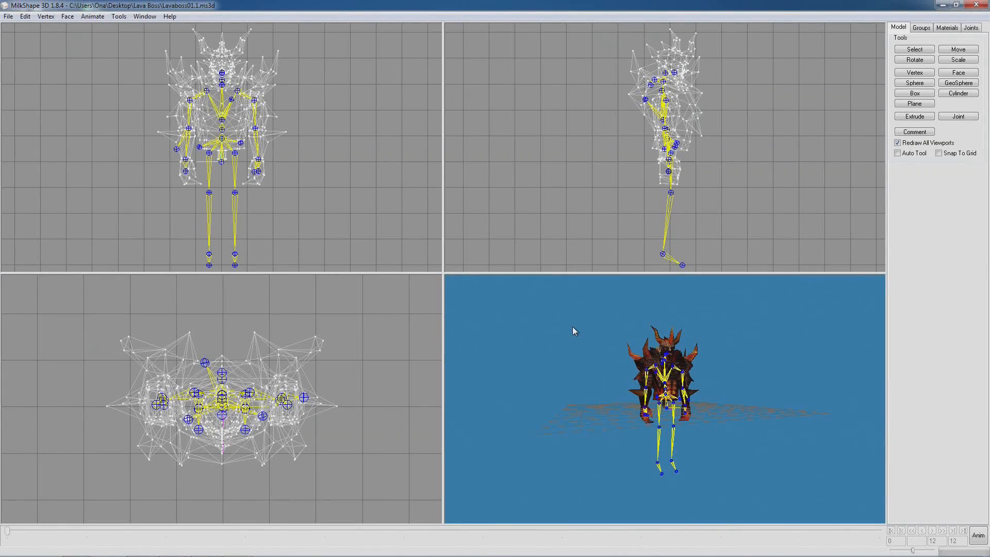
Enlarge the 3D view of the Lavaboss01.1 model in MilkShape 3D and examine its mesh and skeleton from several angles
drag(573, 326, 532, 300)
double_click(579, 341)
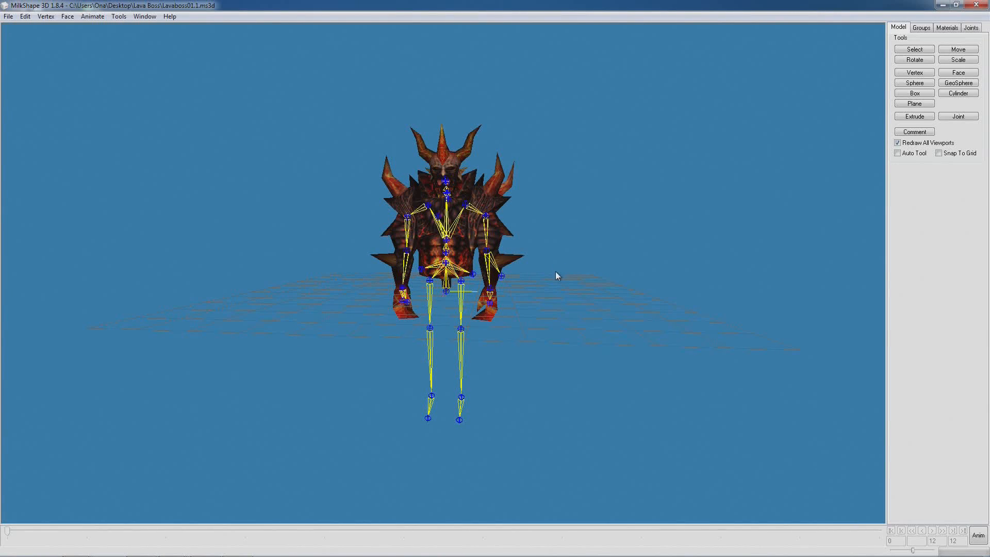
drag(555, 280, 519, 292)
drag(555, 271, 524, 275)
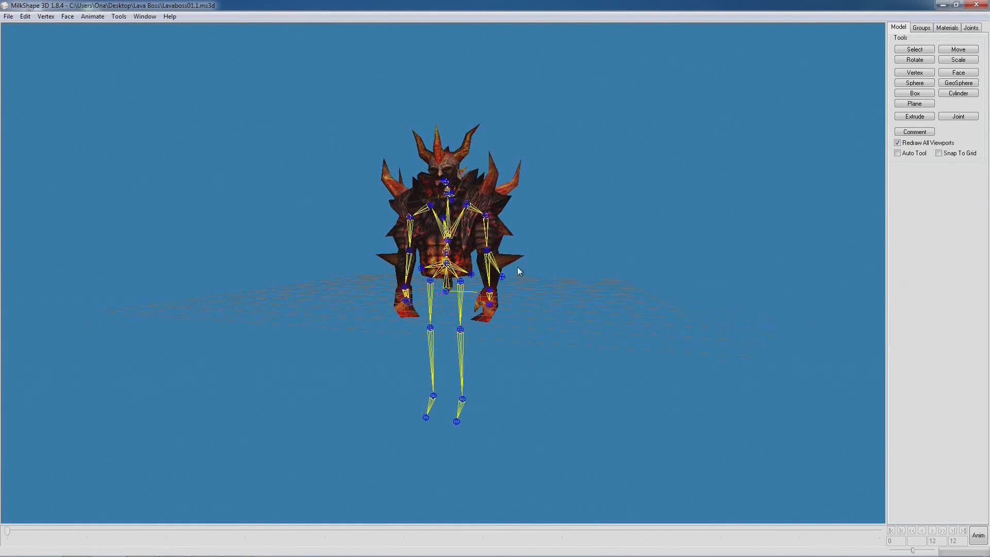
drag(463, 233, 610, 278)
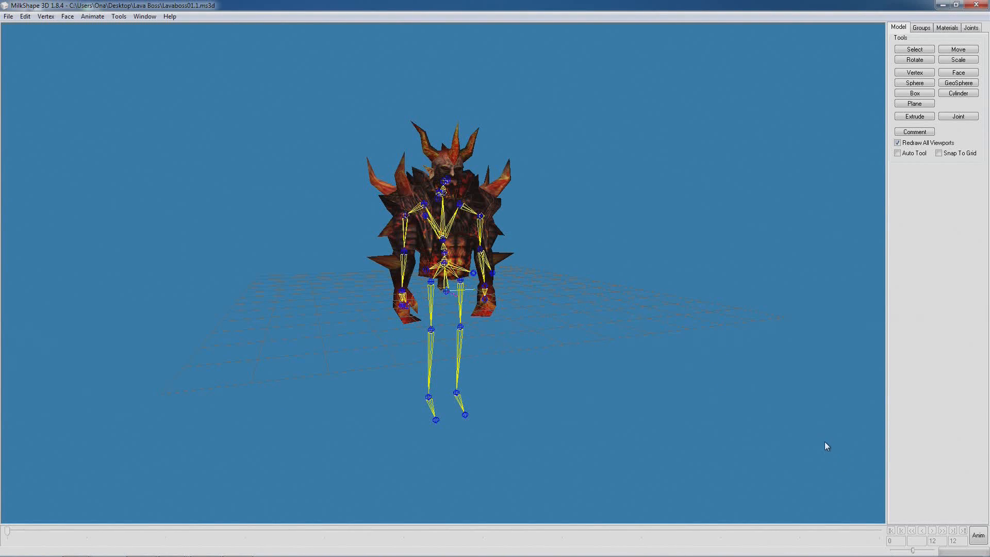
Play the Lava Boss animation to examine its pose, turn animation mode off and close MilkShape 3D
click(979, 536)
drag(549, 339, 544, 316)
click(934, 531)
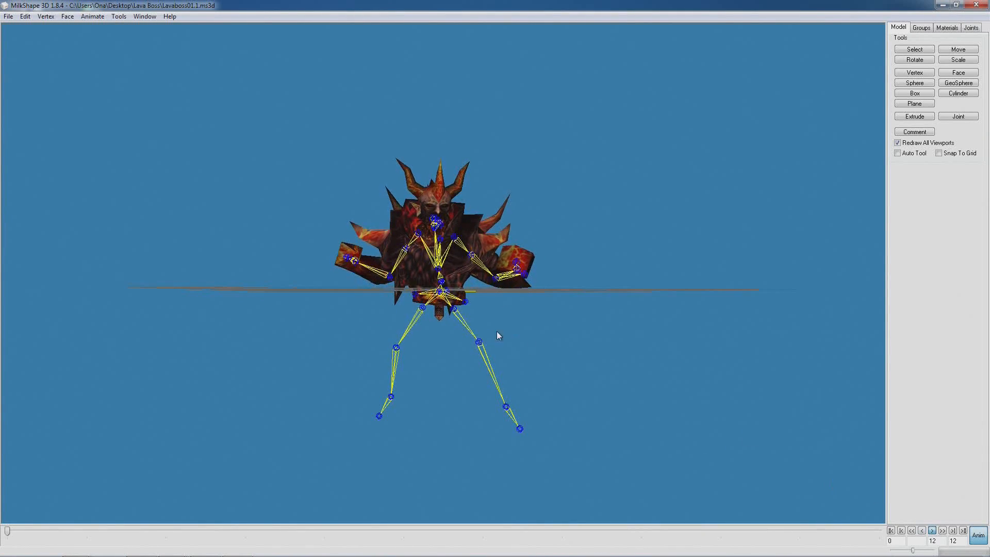
drag(563, 332, 511, 343)
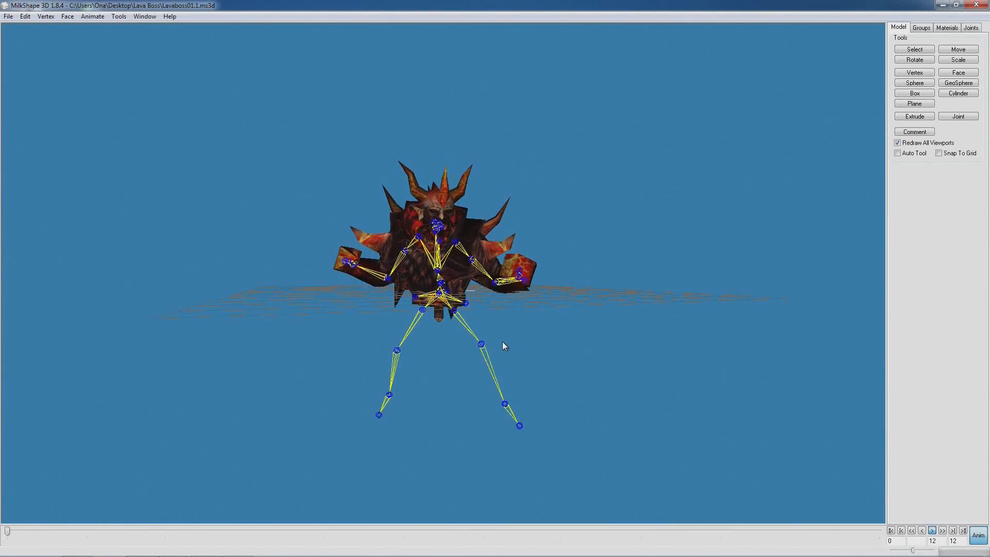
mouse_move(500, 341)
mouse_down()
mouse_move(476, 341)
mouse_move(504, 352)
mouse_move(503, 362)
mouse_move(469, 351)
mouse_move(496, 348)
mouse_move(463, 343)
mouse_move(514, 342)
mouse_move(514, 352)
mouse_up()
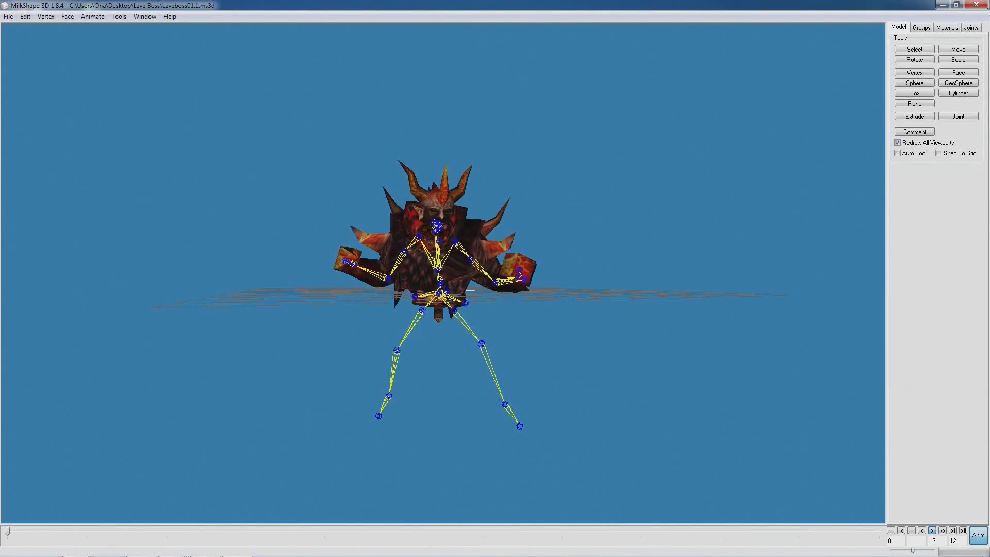
click(975, 536)
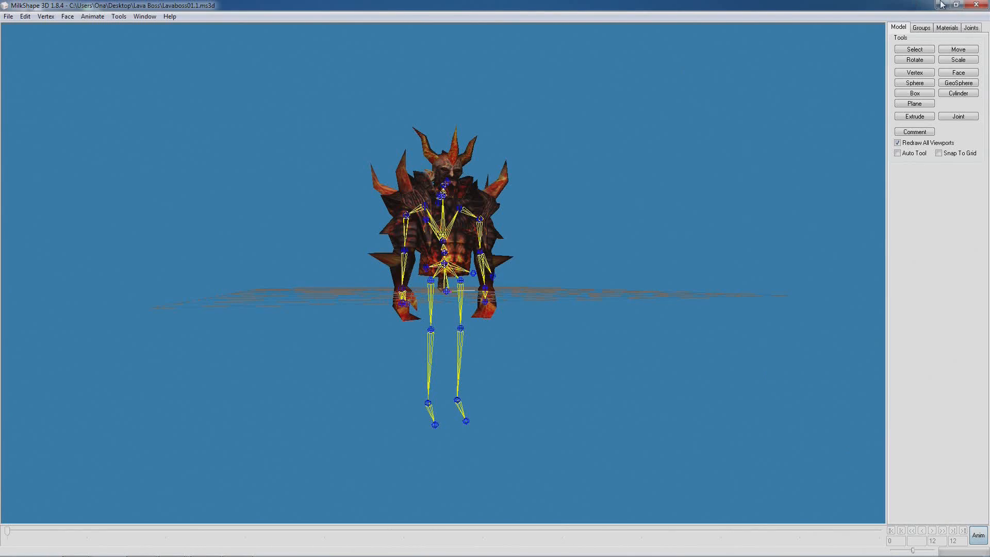
click(979, 5)
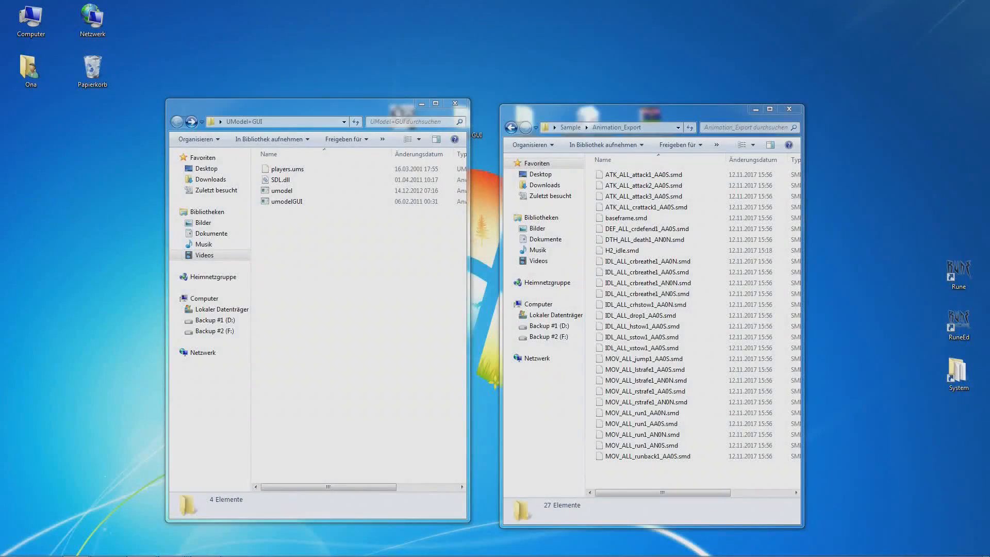